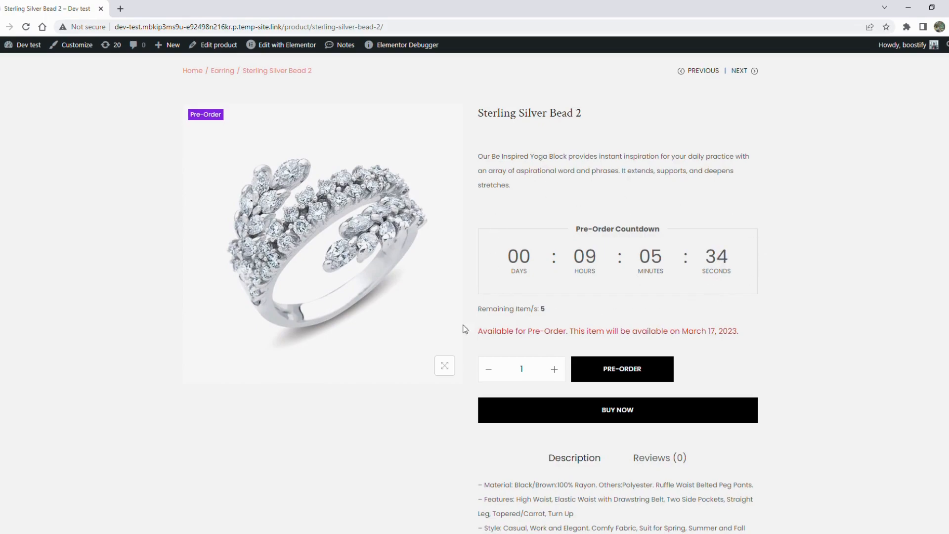
- Review the availability message and pre-order the Sterling Silver Bead 2 ring
{"action": "left_click_drag", "start_coordinate": [478, 331], "coordinate": [738, 326]}
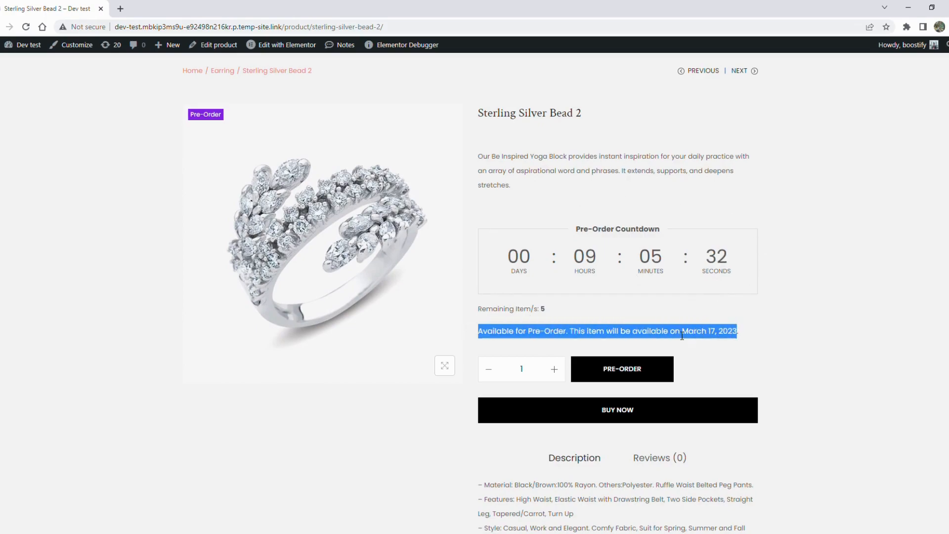
{"action": "left_click", "coordinate": [779, 335]}
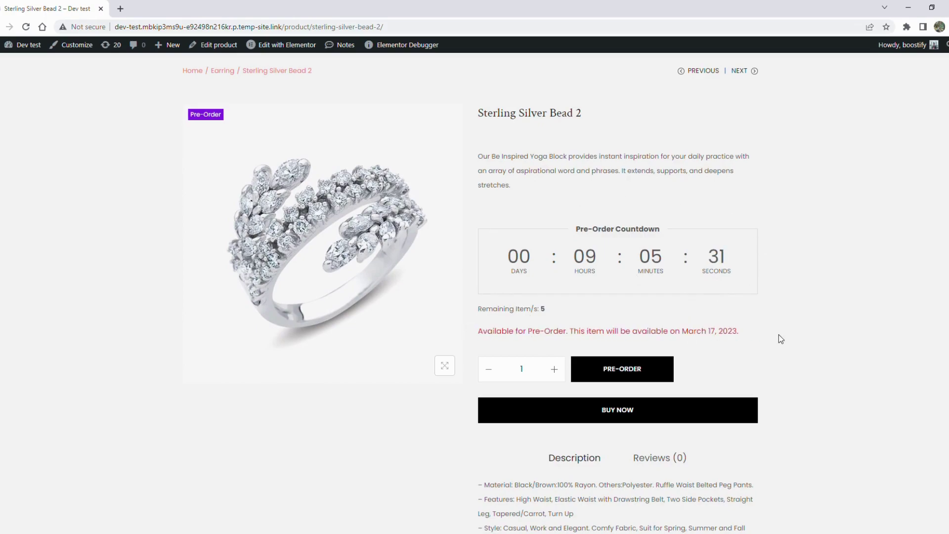
{"action": "left_click", "coordinate": [635, 374]}
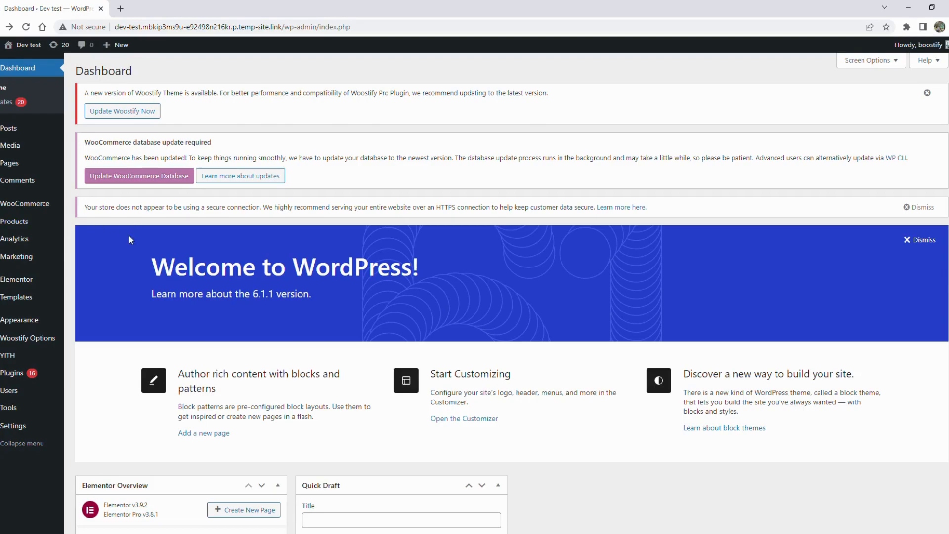
- Activate the Pre Order module from the Woostify Options add-ons list
{"action": "left_click", "coordinate": [34, 341]}
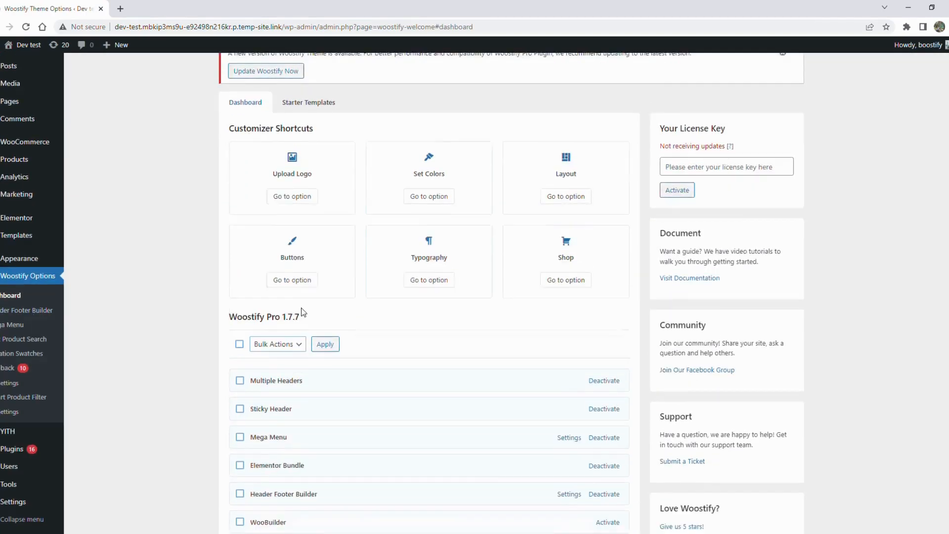
{"action": "scroll", "coordinate": [302, 312], "scroll_direction": "down", "scroll_amount": 8}
{"action": "scroll", "coordinate": [303, 312], "scroll_direction": "down", "scroll_amount": 2}
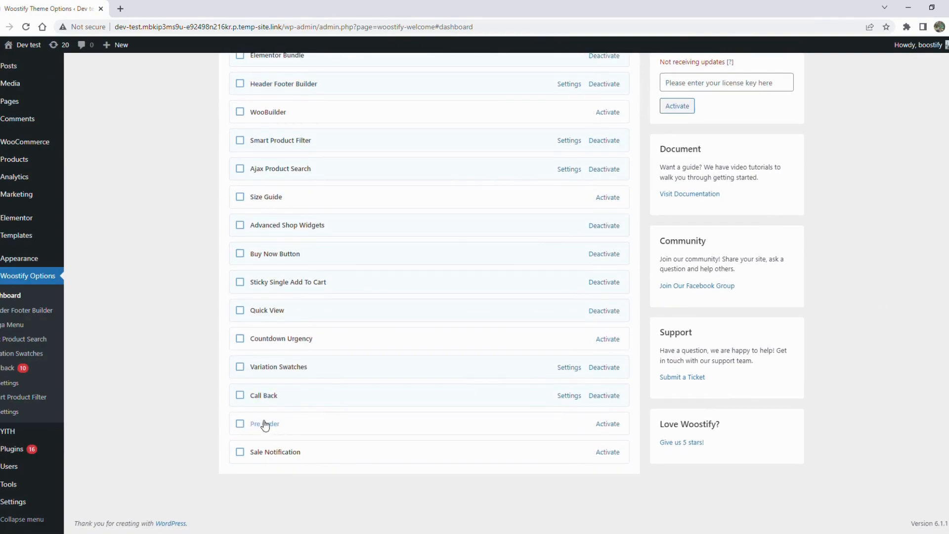
{"action": "left_click", "coordinate": [607, 424]}
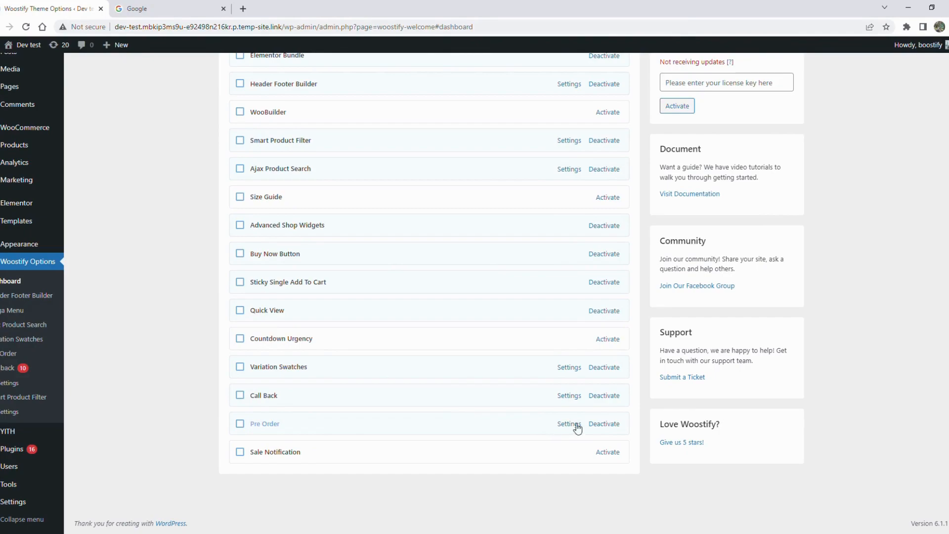
{"action": "scroll", "coordinate": [181, 357], "scroll_direction": "up", "scroll_amount": 1}
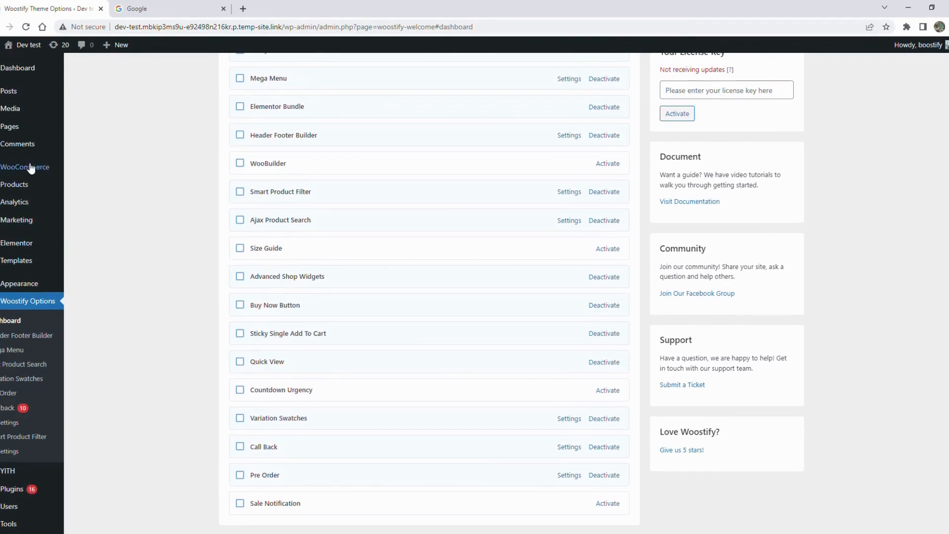
- Open Sterling Silver Bead 2 for editing from the All Products list
{"action": "mouse_move", "coordinate": [14, 184]}
{"action": "left_click", "coordinate": [91, 186]}
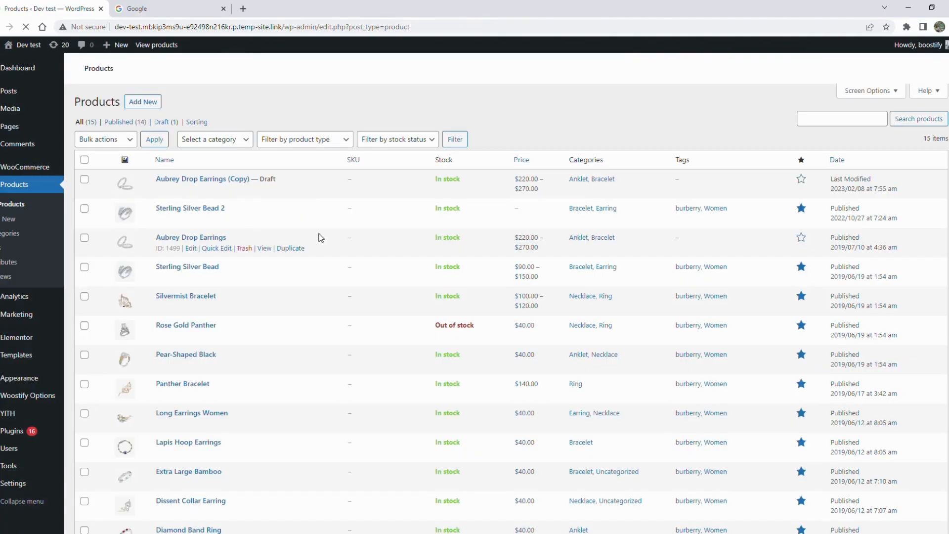
{"action": "scroll", "coordinate": [228, 195], "scroll_direction": "down", "scroll_amount": 3}
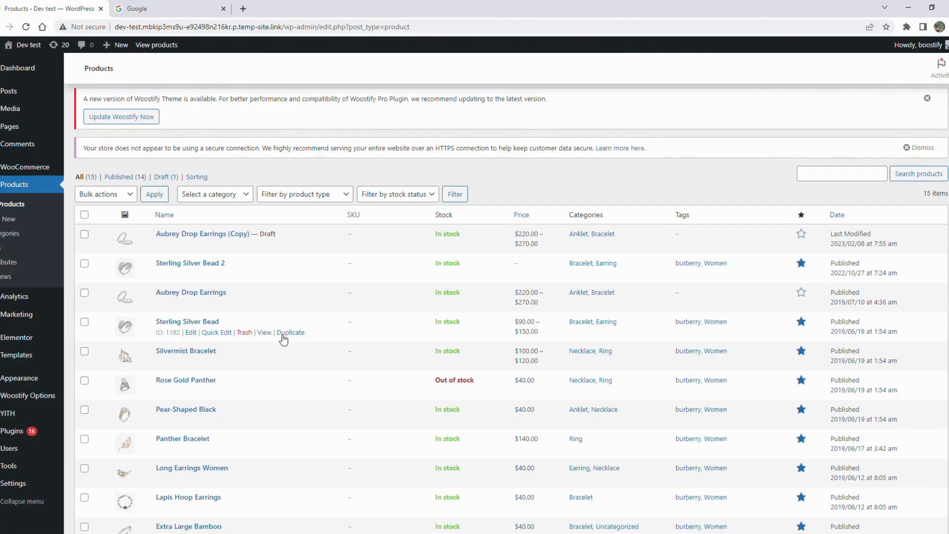
{"action": "scroll", "coordinate": [222, 207], "scroll_direction": "down", "scroll_amount": 2}
{"action": "left_click", "coordinate": [211, 211]}
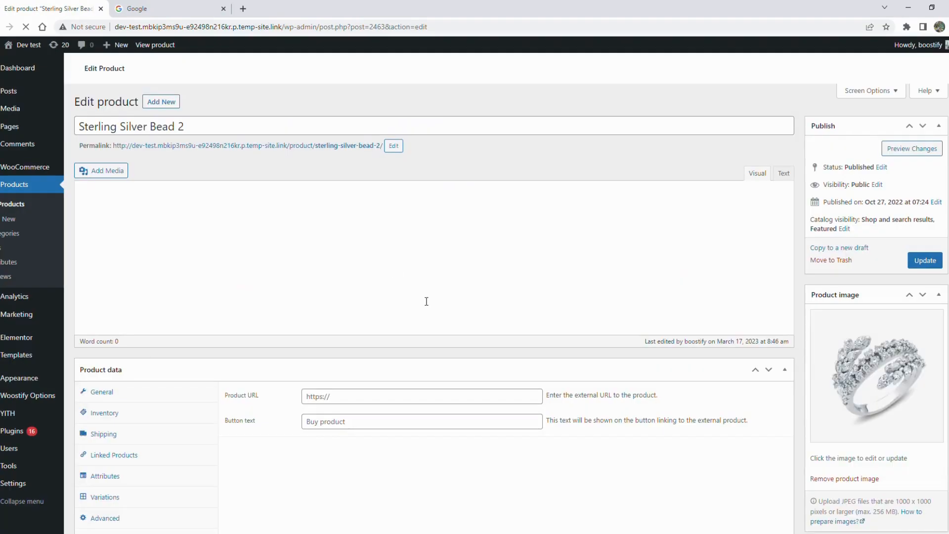
{"action": "scroll", "coordinate": [173, 352], "scroll_direction": "down", "scroll_amount": 5}
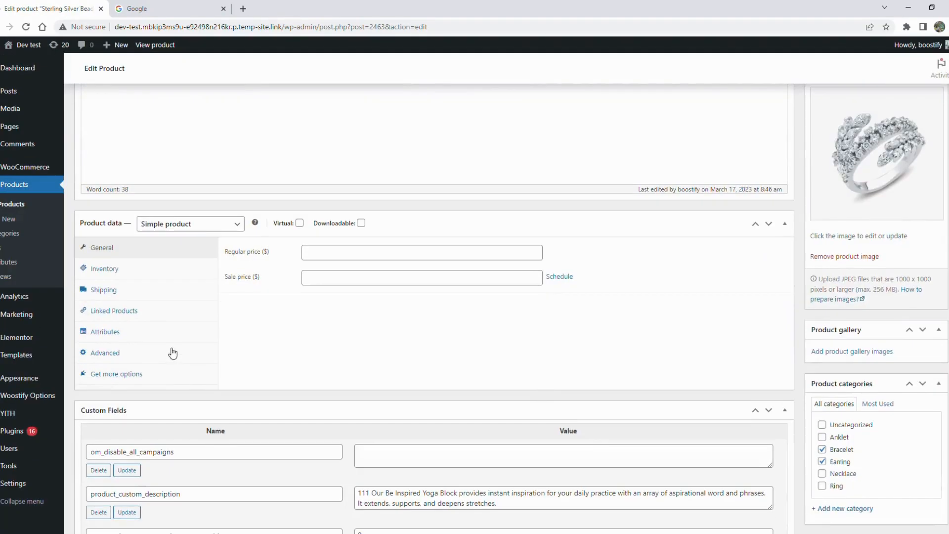
- Set the product's inventory to On preorder with max 5, date 3/18/2023, price $10, and update
{"action": "left_click", "coordinate": [149, 271]}
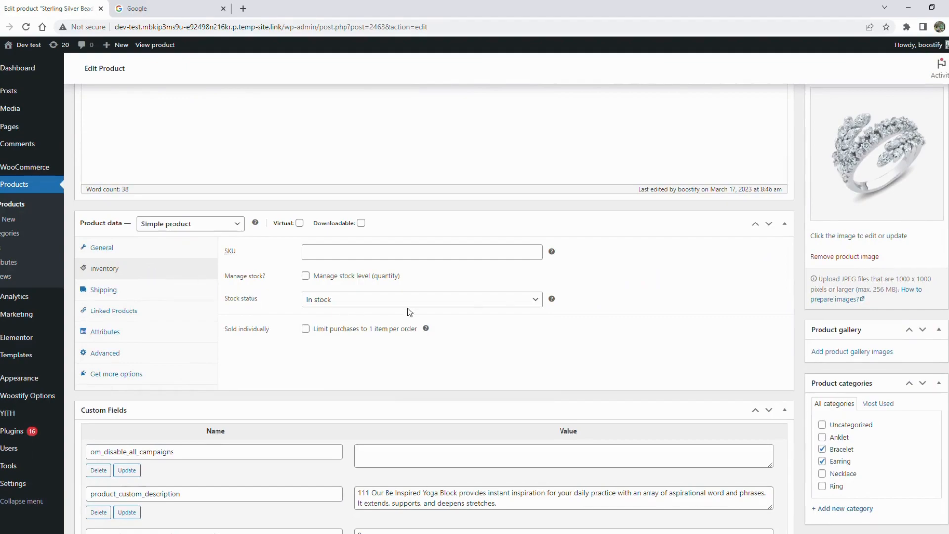
{"action": "left_click", "coordinate": [527, 299]}
{"action": "left_click", "coordinate": [457, 343]}
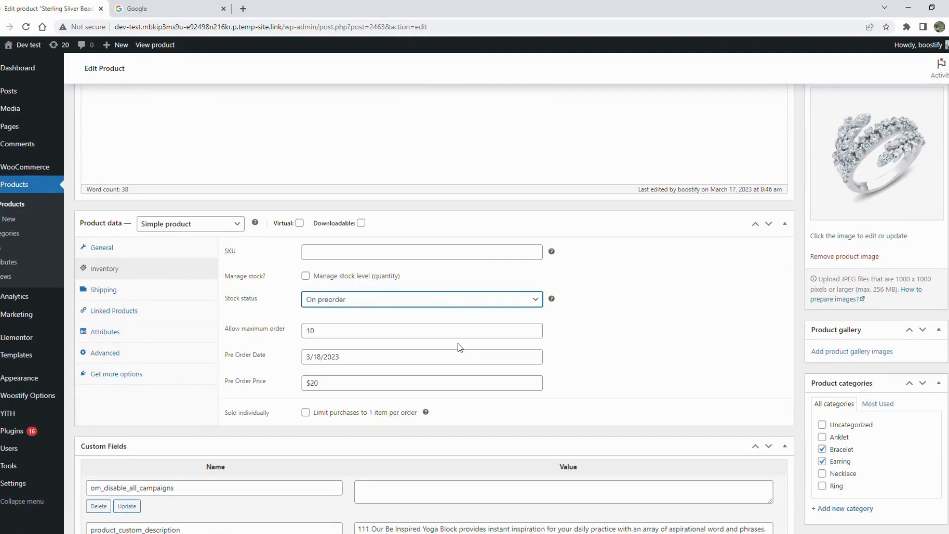
{"action": "scroll", "coordinate": [457, 343], "scroll_direction": "down", "scroll_amount": 1}
{"action": "double_click", "coordinate": [324, 280]}
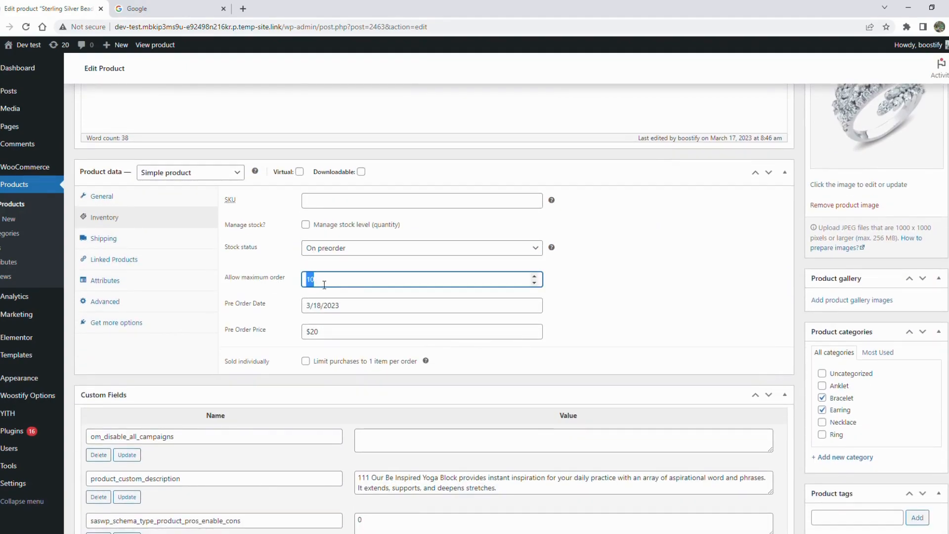
{"action": "type", "text": "5"}
{"action": "left_click", "coordinate": [331, 304]}
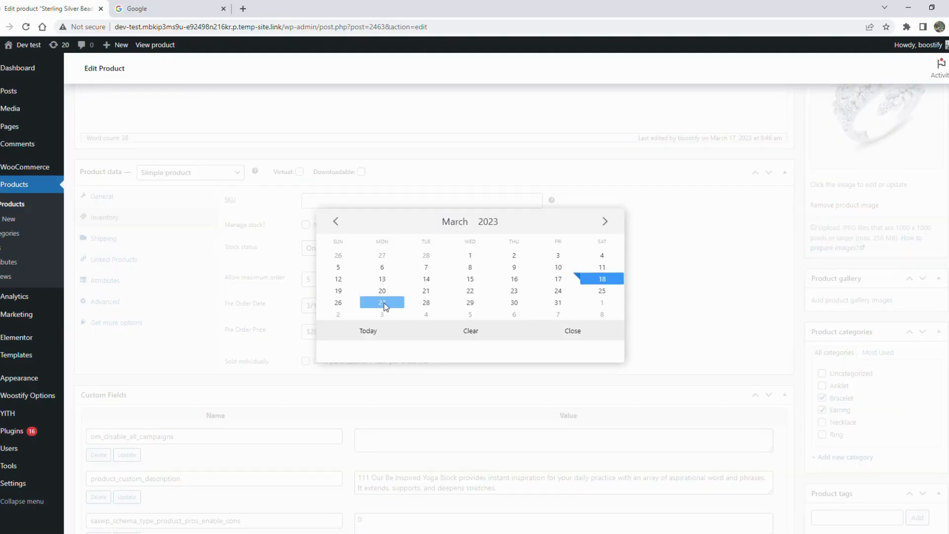
{"action": "left_click", "coordinate": [604, 280]}
{"action": "left_click", "coordinate": [325, 332]}
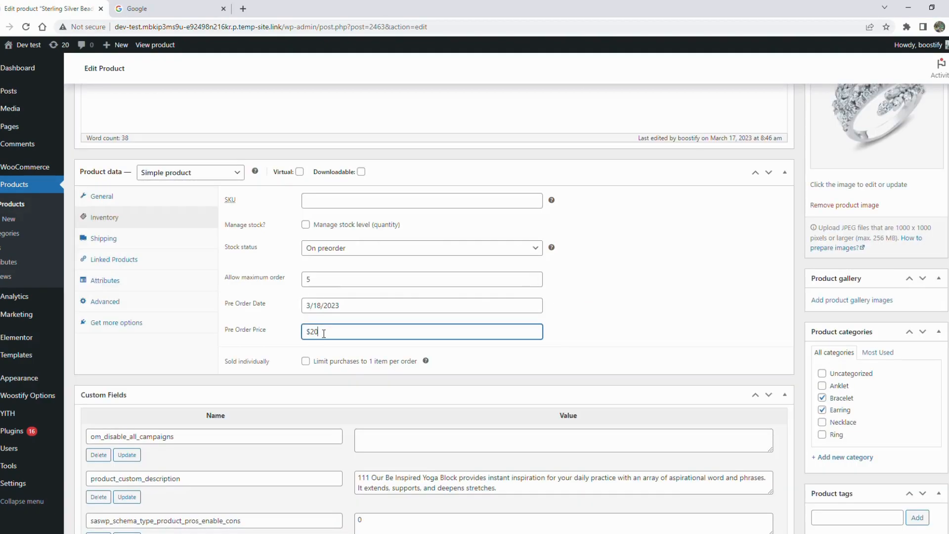
{"action": "type", "text": "$10"}
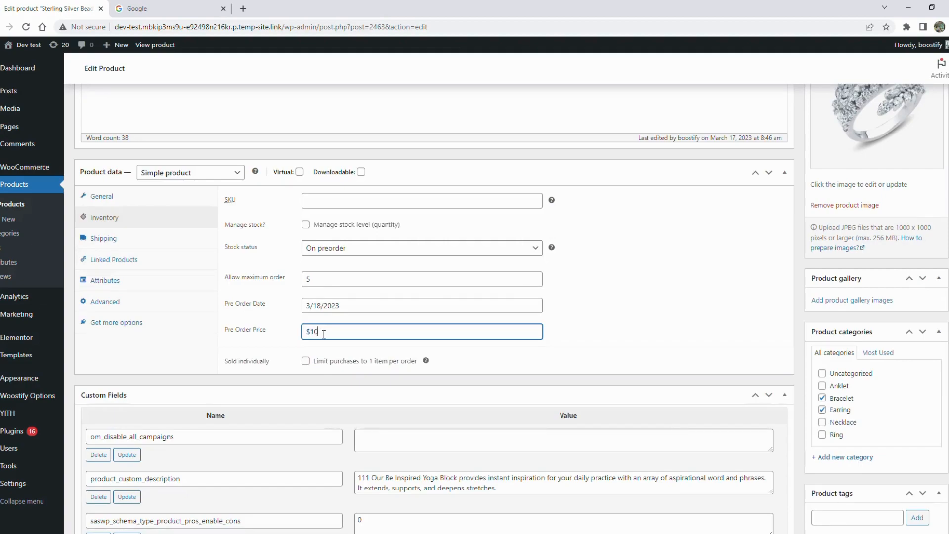
{"action": "scroll", "coordinate": [566, 366], "scroll_direction": "up", "scroll_amount": 1}
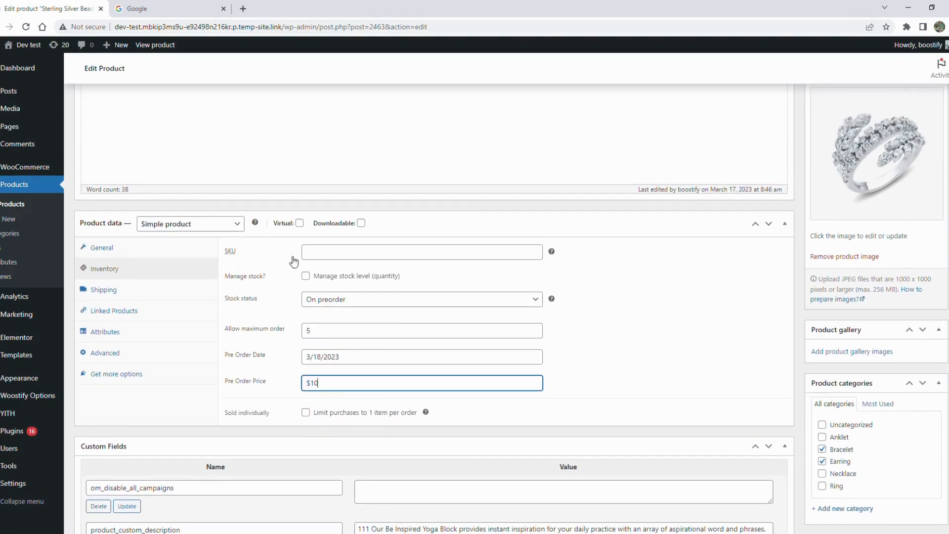
{"action": "scroll", "coordinate": [524, 336], "scroll_direction": "up", "scroll_amount": 10}
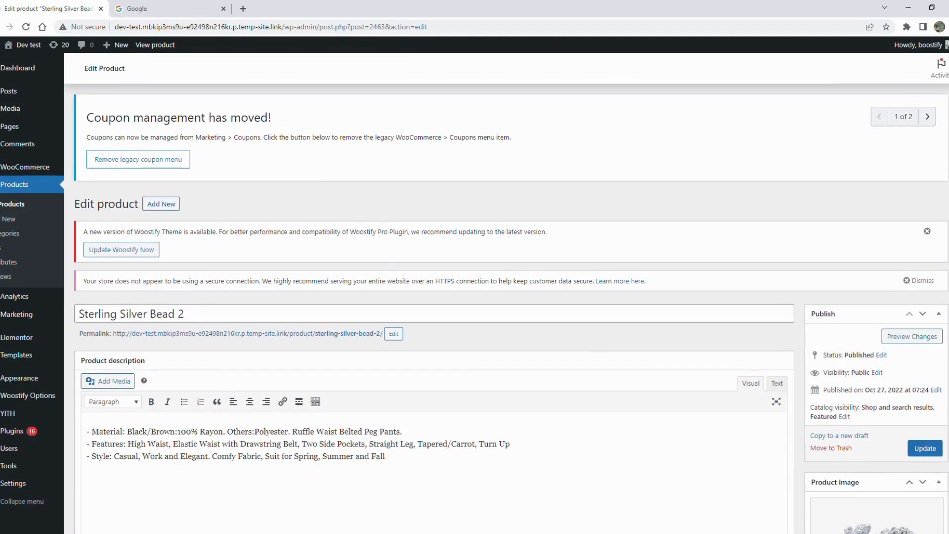
{"action": "left_click", "coordinate": [924, 346]}
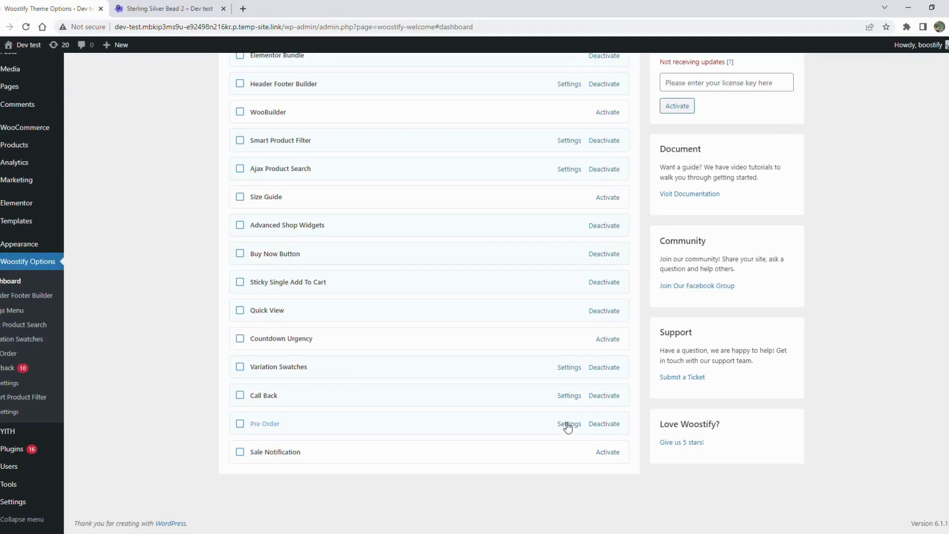
- Browse the Pre Order Style and General settings and check the label on the product page
{"action": "left_click", "coordinate": [568, 425]}
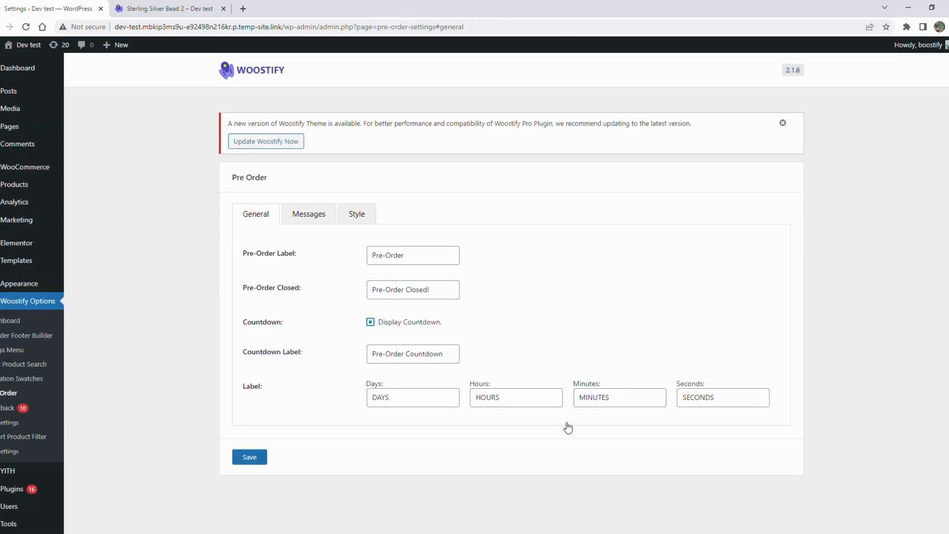
{"action": "left_click", "coordinate": [309, 213]}
{"action": "left_click", "coordinate": [363, 216]}
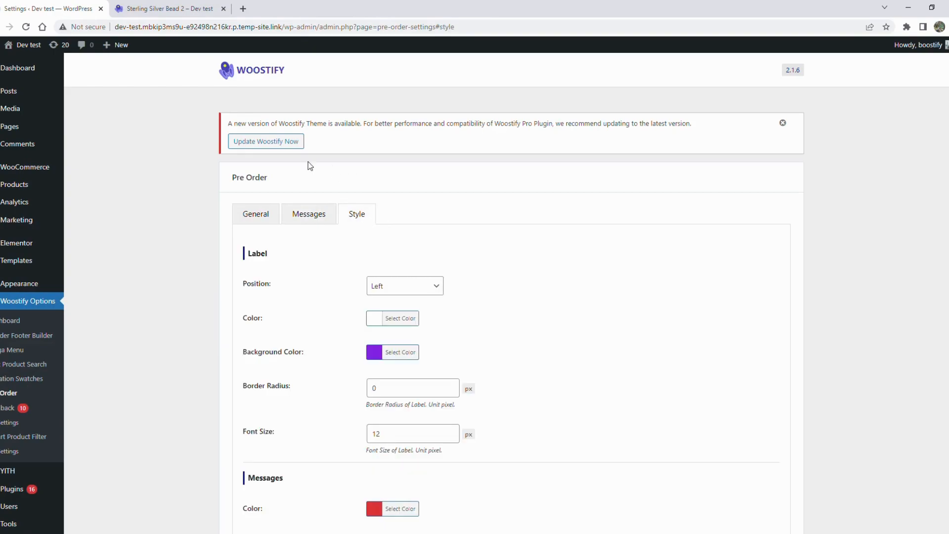
{"action": "left_click", "coordinate": [260, 215]}
{"action": "scroll", "coordinate": [252, 201], "scroll_direction": "down", "scroll_amount": 1}
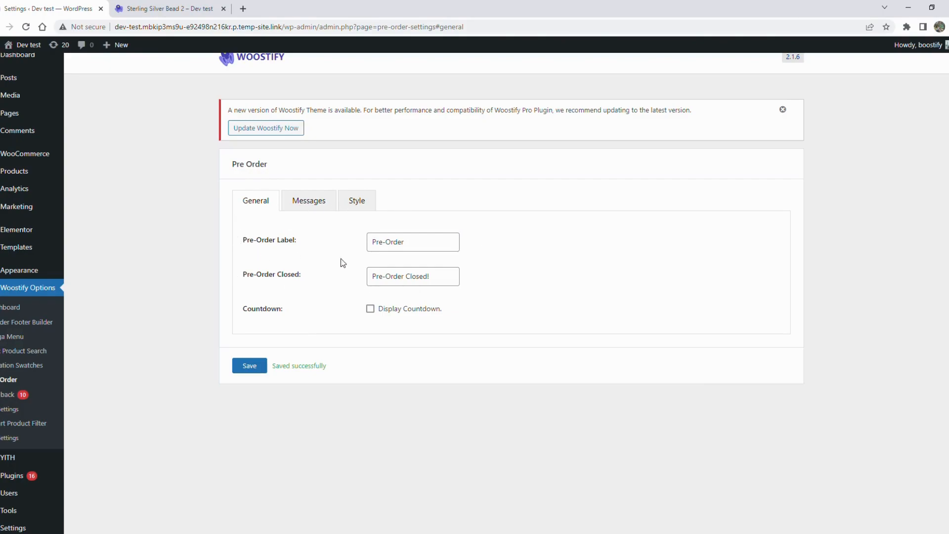
{"action": "left_click", "coordinate": [166, 9]}
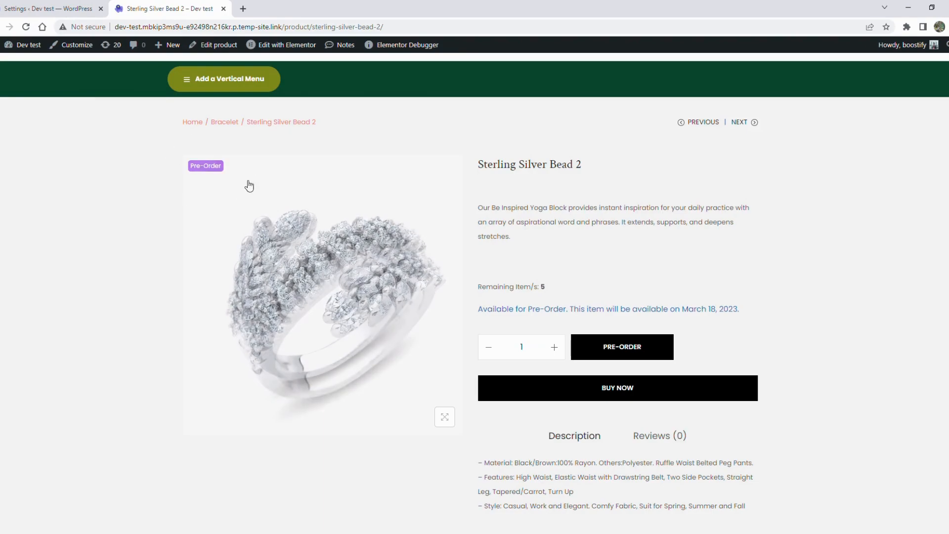
{"action": "left_click", "coordinate": [70, 8]}
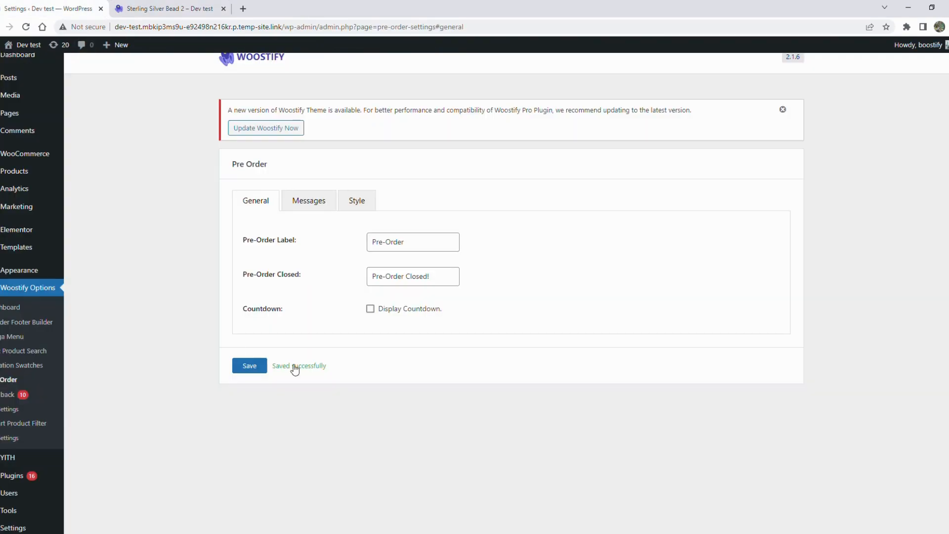
- Enable Display Countdown, save, and reload the product page to see the countdown
{"action": "left_click", "coordinate": [371, 309]}
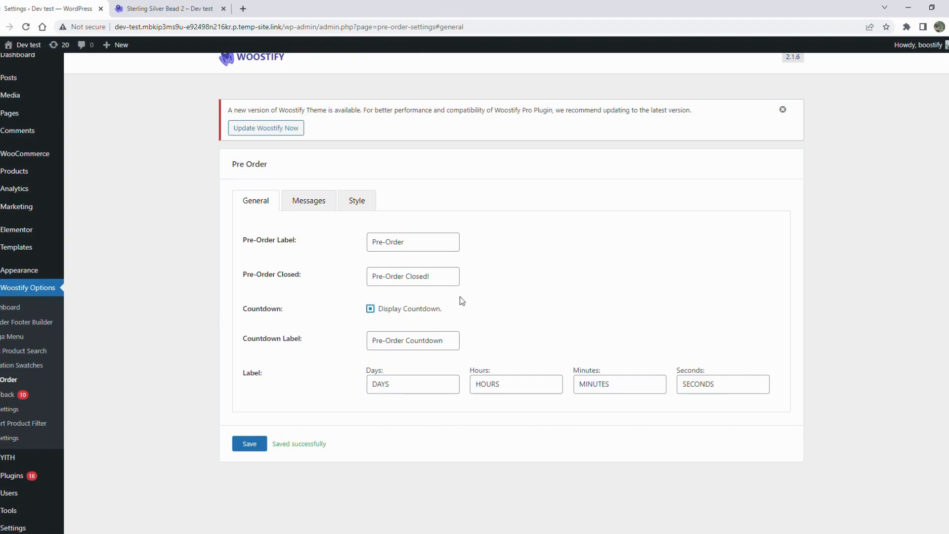
{"action": "left_click", "coordinate": [249, 446]}
{"action": "left_click", "coordinate": [169, 8]}
{"action": "left_click", "coordinate": [25, 26]}
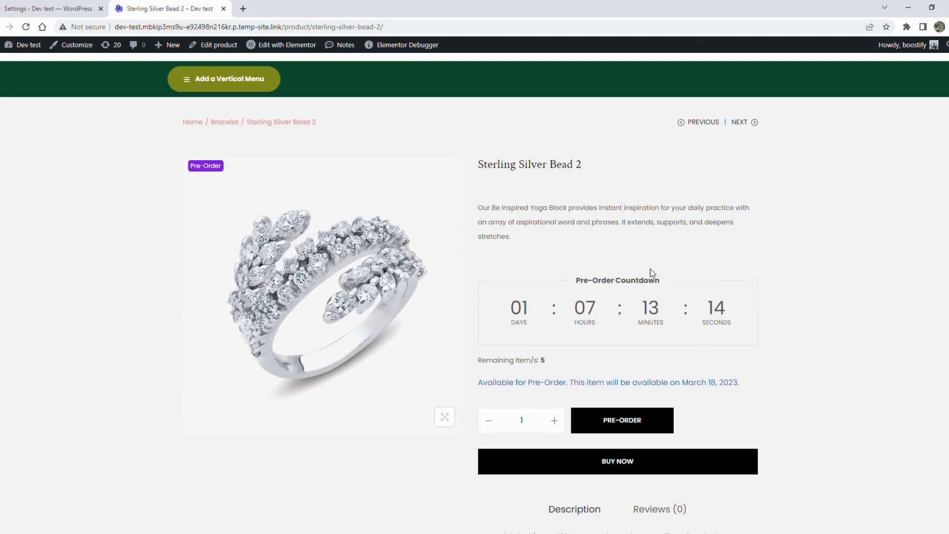
- Join the Pre-Order Message into one line ending 'Pre-Order. ' and save it
{"action": "left_click", "coordinate": [48, 8]}
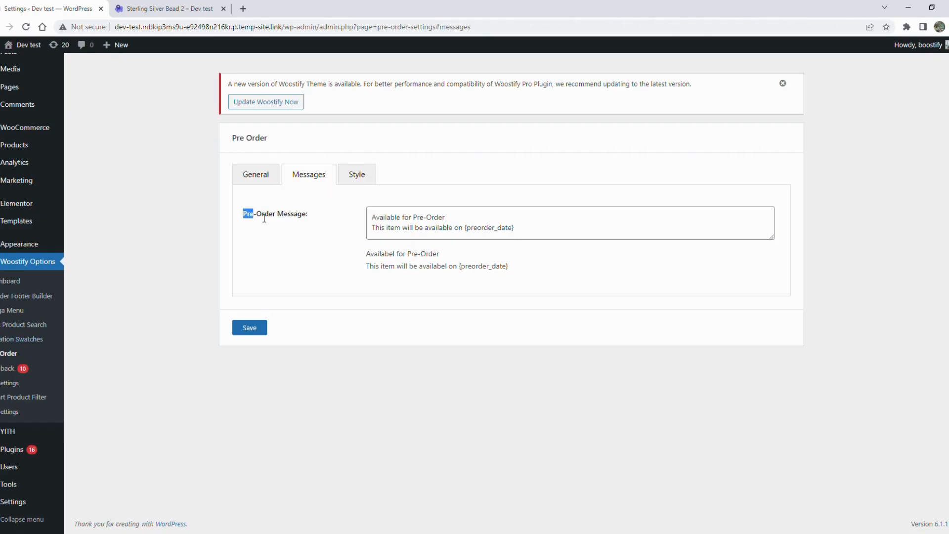
{"action": "left_click_drag", "start_coordinate": [265, 218], "coordinate": [346, 219]}
{"action": "left_click", "coordinate": [375, 217]}
{"action": "double_click", "coordinate": [374, 217]}
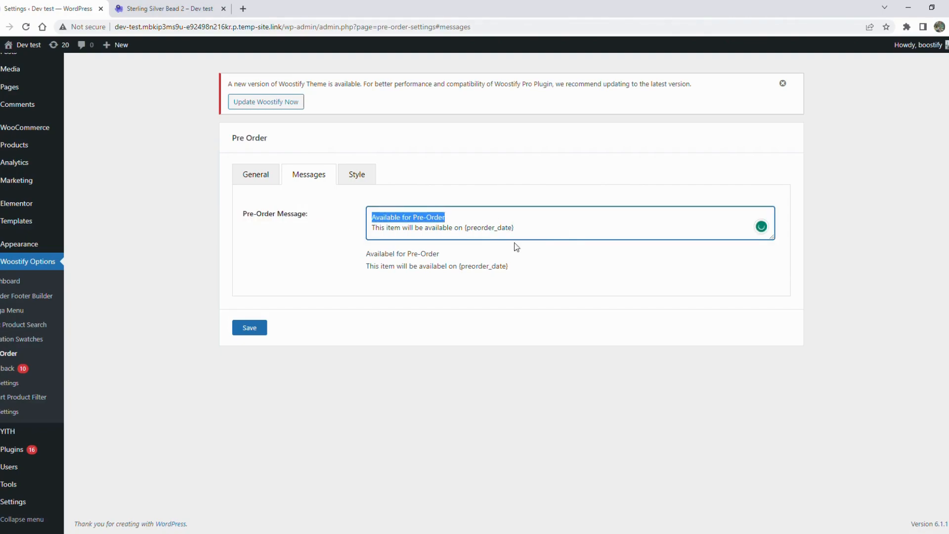
{"action": "left_click", "coordinate": [514, 227]}
{"action": "left_click_drag", "start_coordinate": [466, 229], "coordinate": [522, 228]}
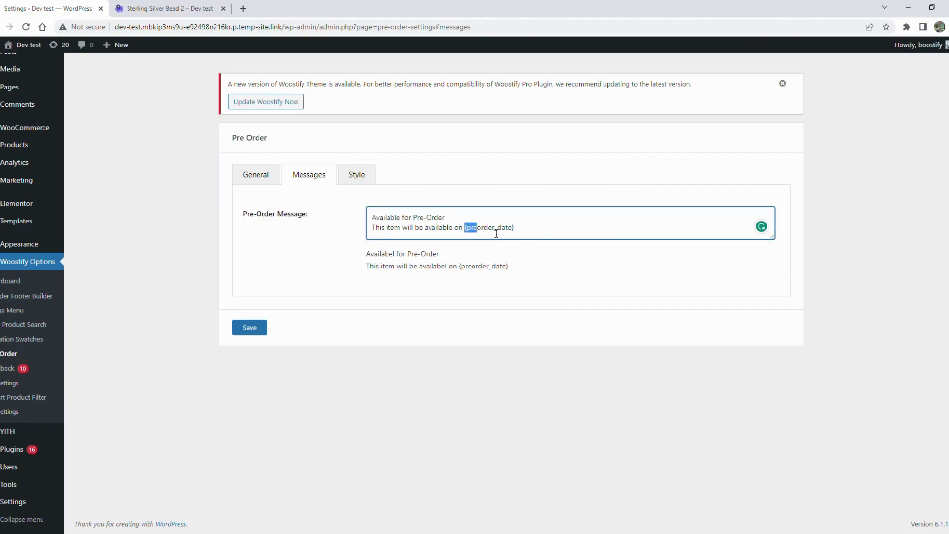
{"action": "left_click", "coordinate": [523, 229]}
{"action": "left_click", "coordinate": [373, 228]}
{"action": "key", "text": "BackSpace"}
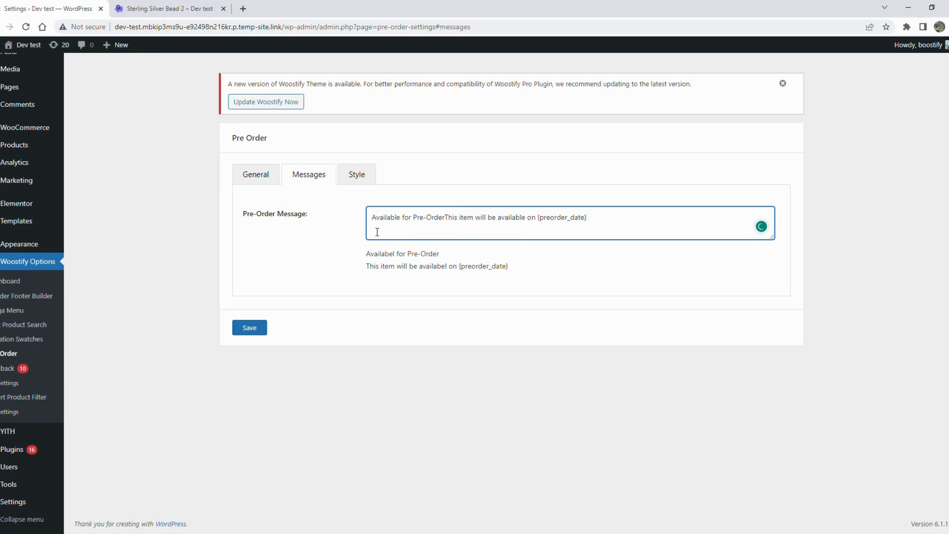
{"action": "type", "text": "."}
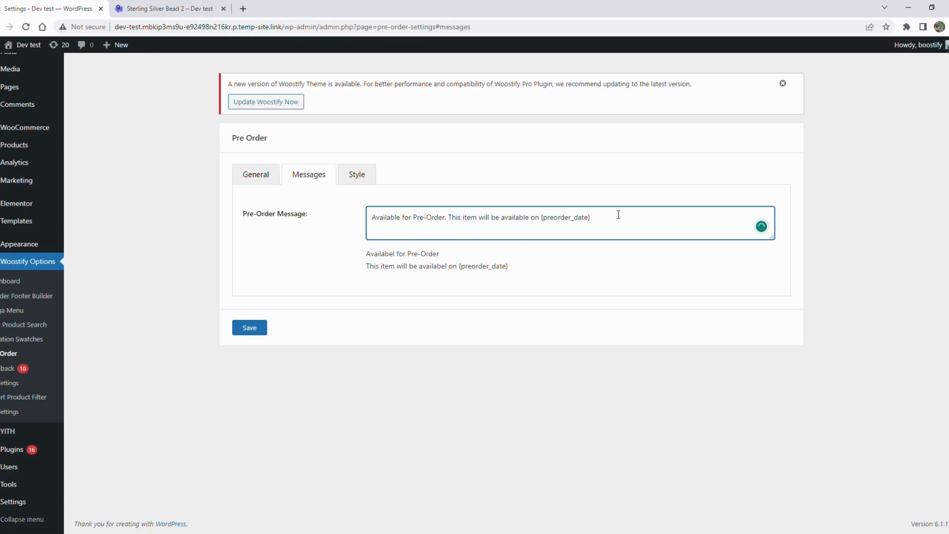
{"action": "type", "text": "."}
{"action": "left_click", "coordinate": [255, 328]}
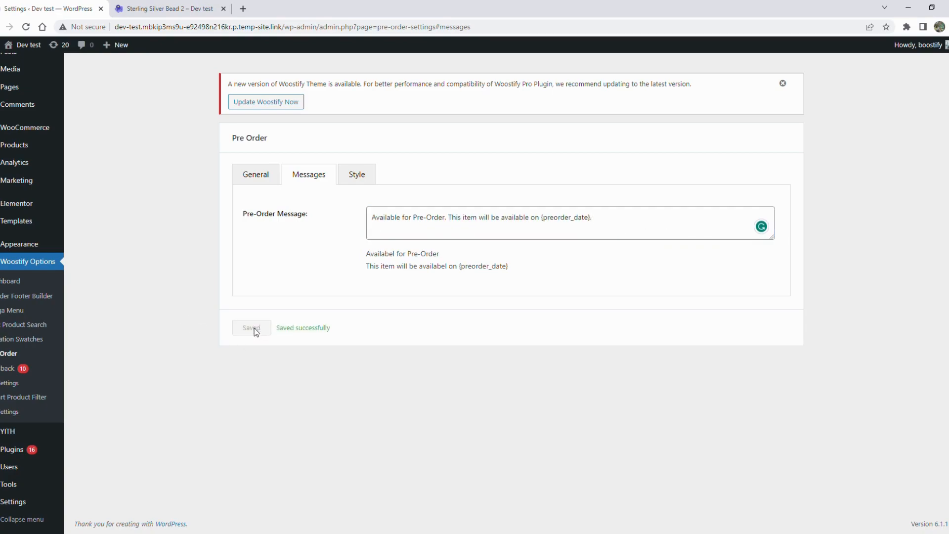
{"action": "left_click", "coordinate": [170, 8]}
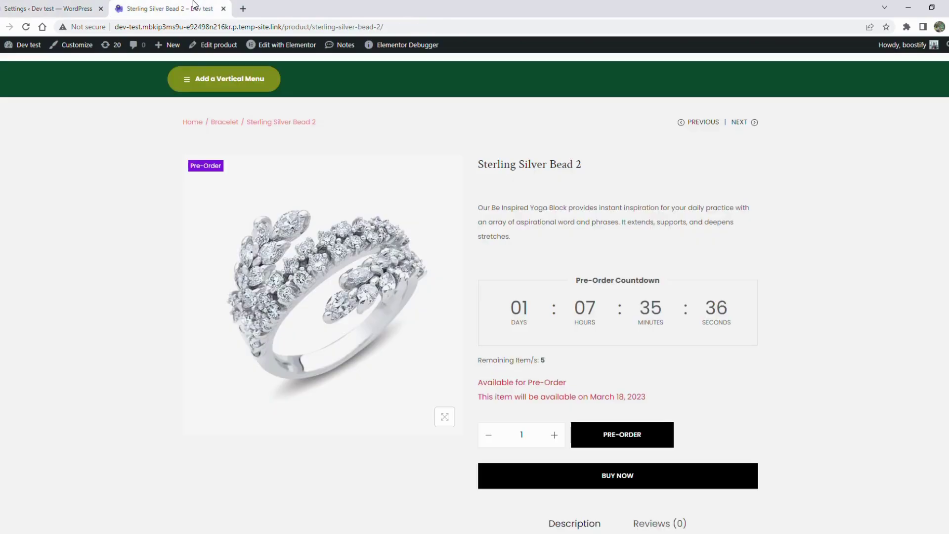
- Reload the product page and review the single-line pre-order message
{"action": "left_click", "coordinate": [27, 26]}
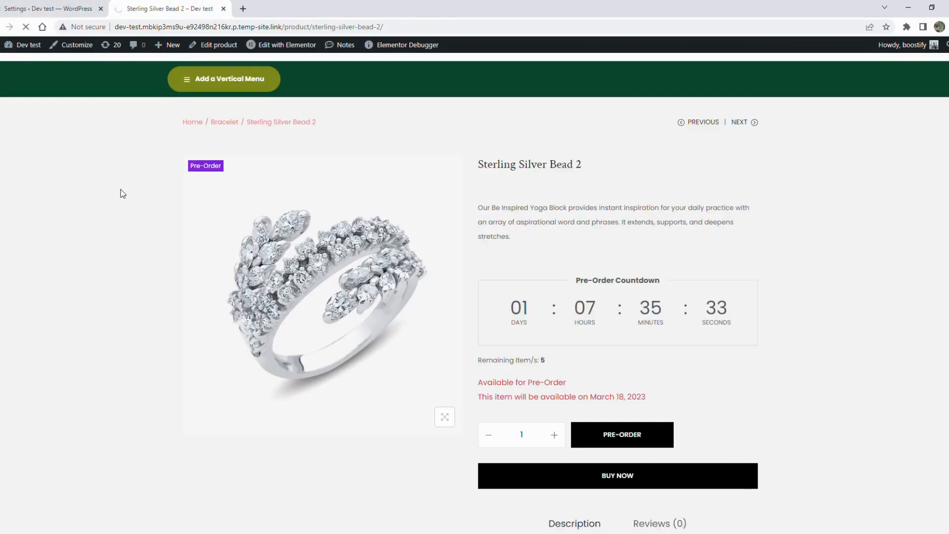
{"action": "left_click_drag", "start_coordinate": [479, 368], "coordinate": [713, 373]}
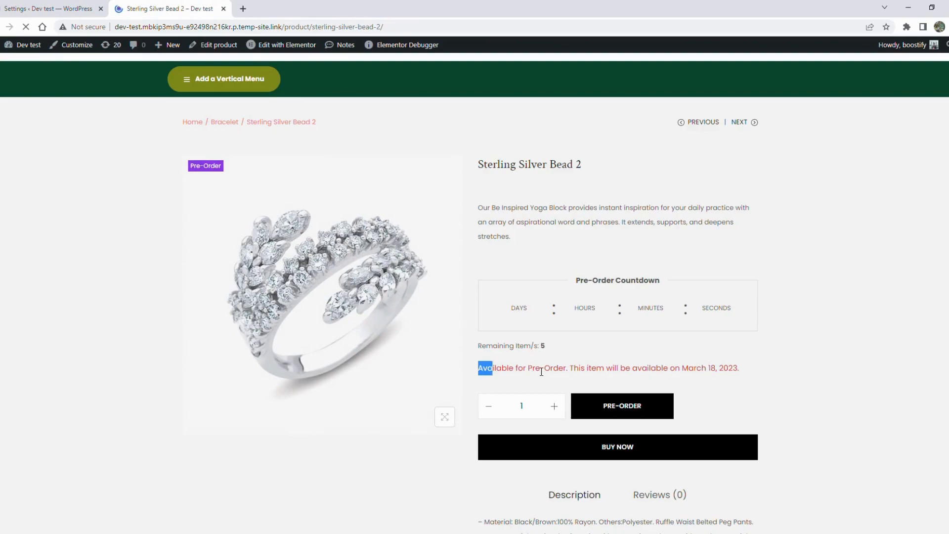
{"action": "left_click", "coordinate": [584, 371]}
{"action": "scroll", "coordinate": [606, 385], "scroll_direction": "down", "scroll_amount": 1}
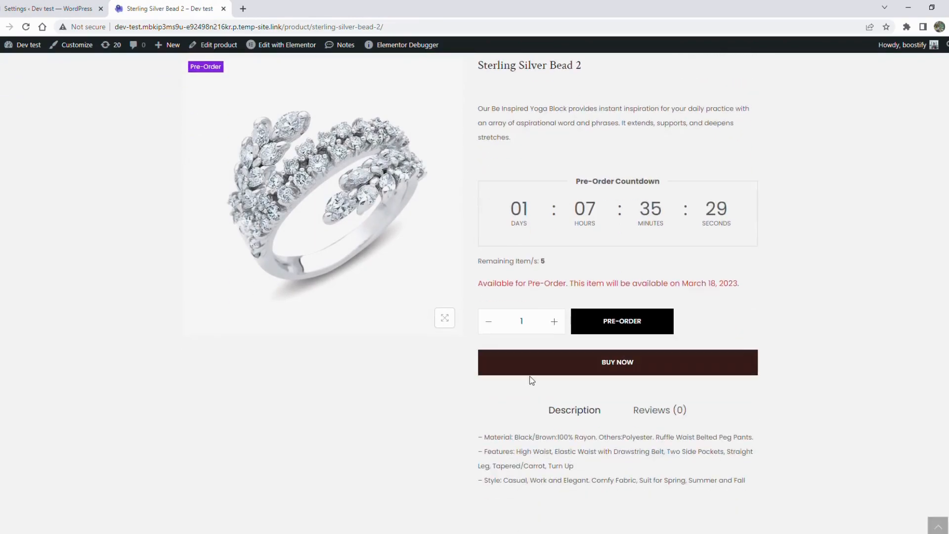
- Set the Pre-Order label position to Left and its background colour to blue
{"action": "left_click", "coordinate": [48, 8]}
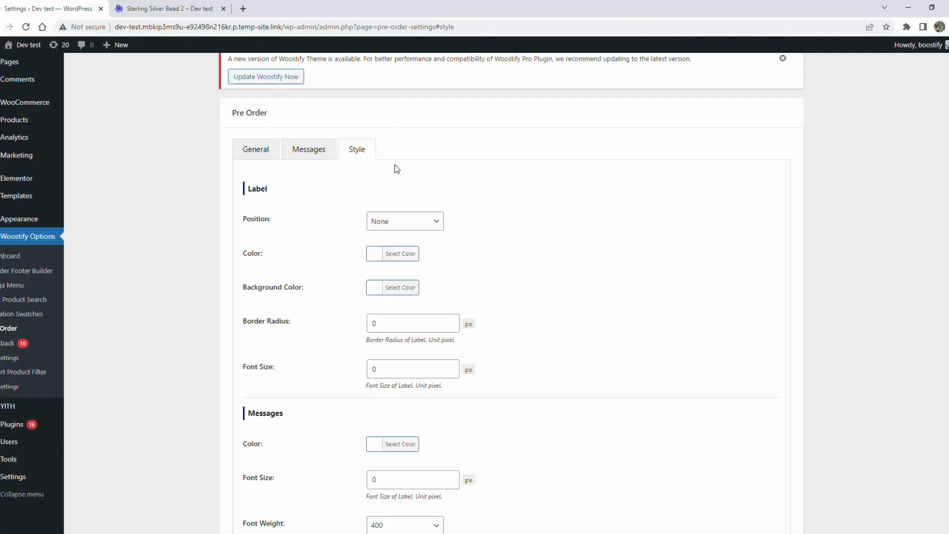
{"action": "scroll", "coordinate": [349, 180], "scroll_direction": "down", "scroll_amount": 1}
{"action": "scroll", "coordinate": [318, 148], "scroll_direction": "down", "scroll_amount": 1}
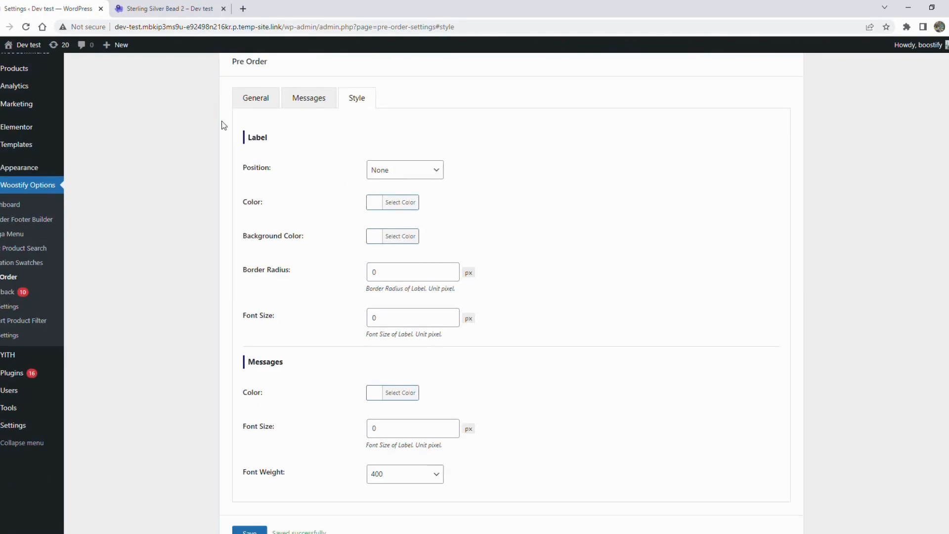
{"action": "scroll", "coordinate": [260, 183], "scroll_direction": "up", "scroll_amount": 2}
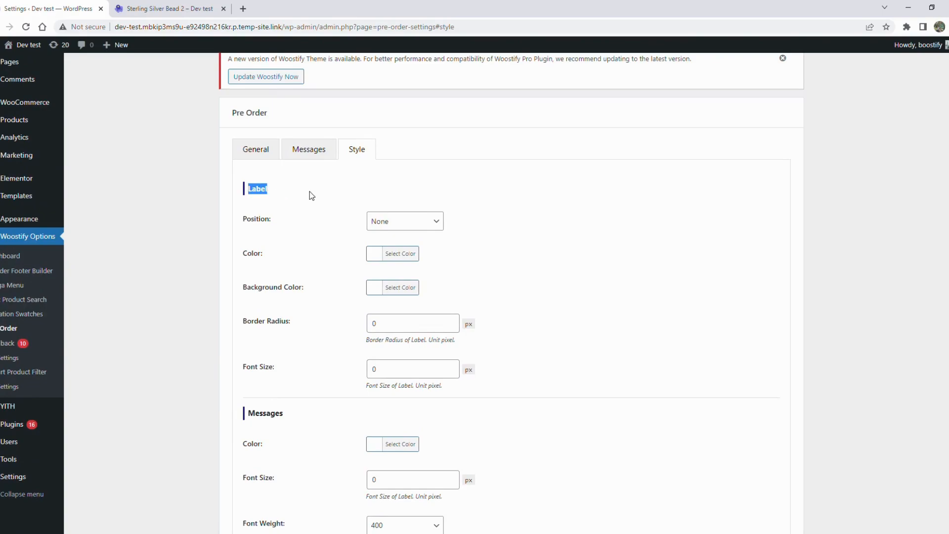
{"action": "left_click", "coordinate": [405, 221]}
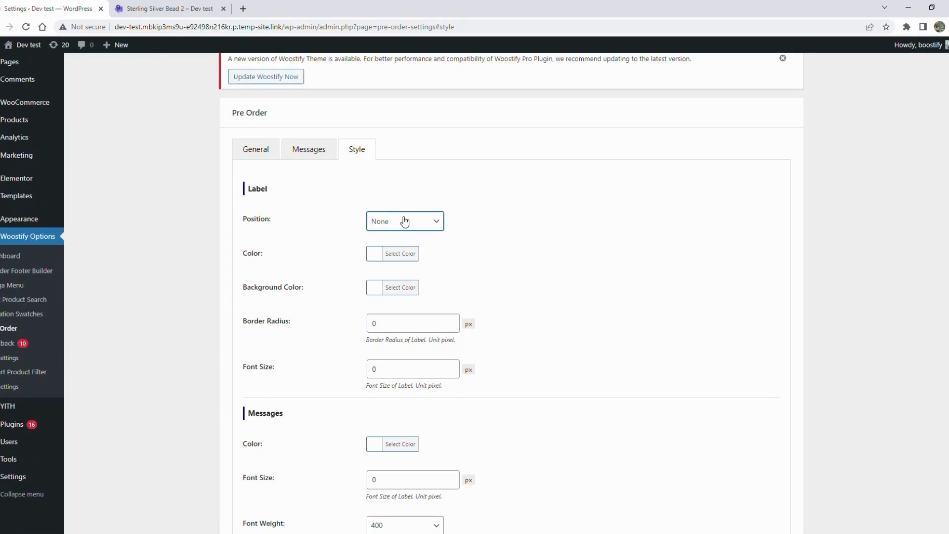
{"action": "left_click", "coordinate": [416, 251]}
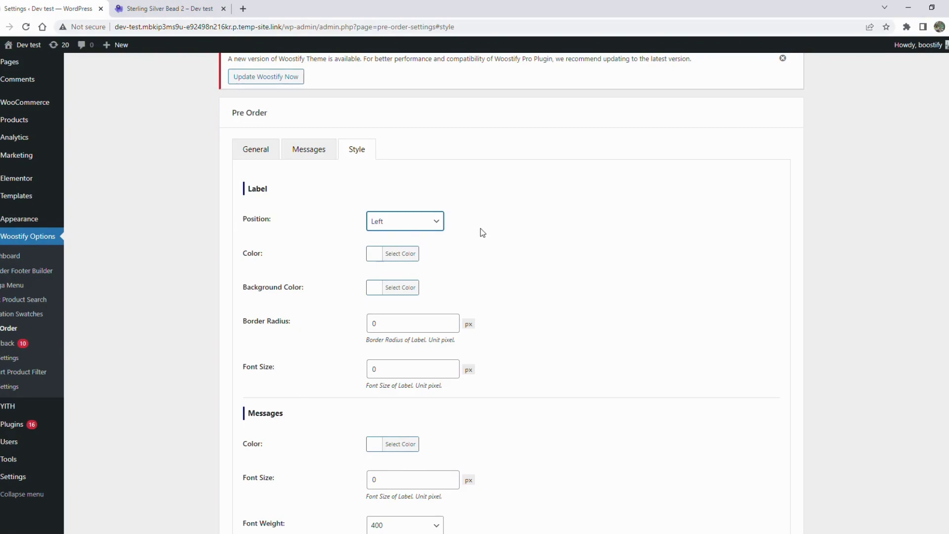
{"action": "left_click", "coordinate": [382, 256]}
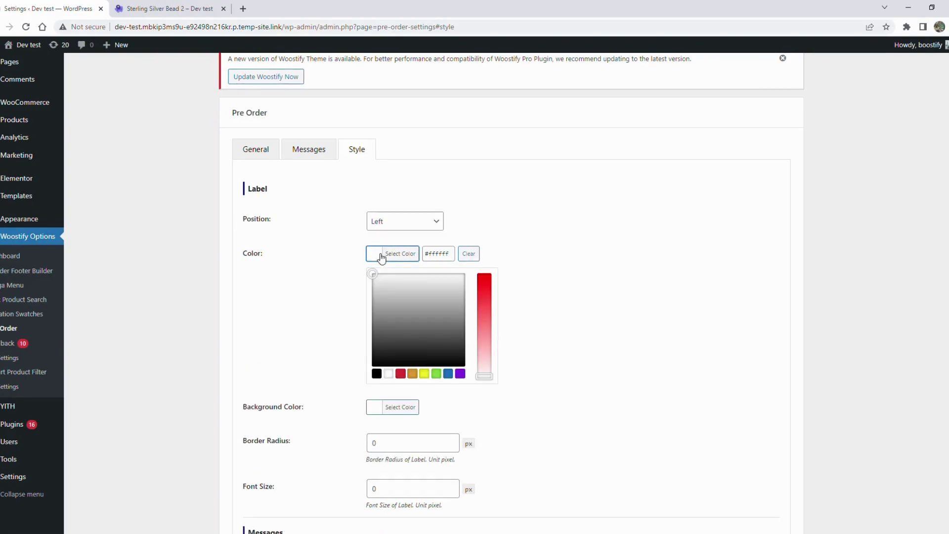
{"action": "left_click", "coordinate": [388, 373]}
{"action": "left_click", "coordinate": [374, 289]}
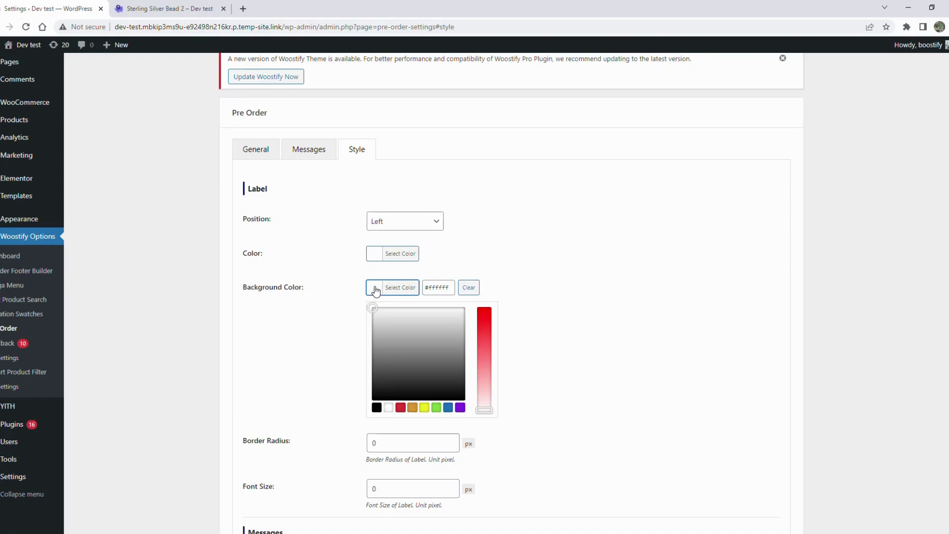
{"action": "left_click", "coordinate": [448, 407]}
{"action": "left_click", "coordinate": [544, 237]}
{"action": "scroll", "coordinate": [543, 237], "scroll_direction": "down", "scroll_amount": 1}
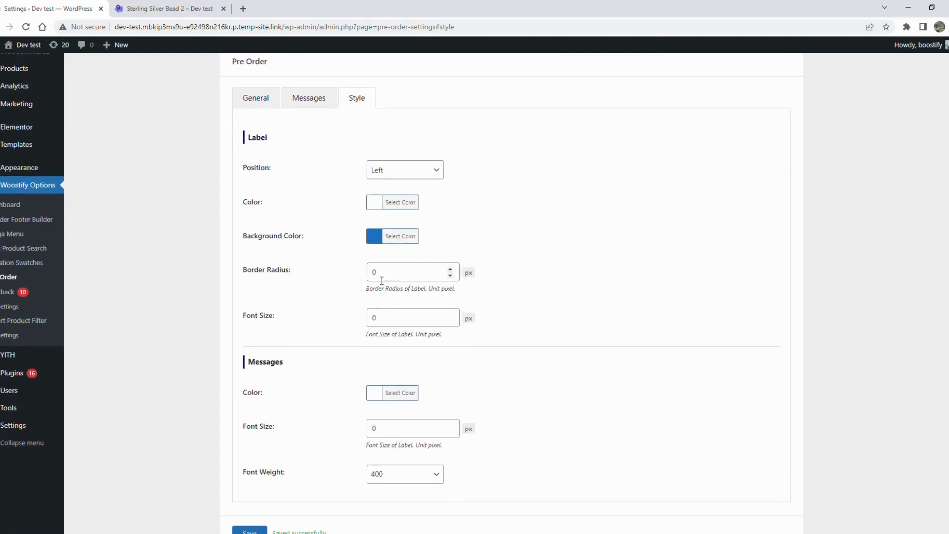
- Give the label a 3 px border radius and 12 px font size, and save the style
{"action": "double_click", "coordinate": [382, 276]}
{"action": "type", "text": "3"}
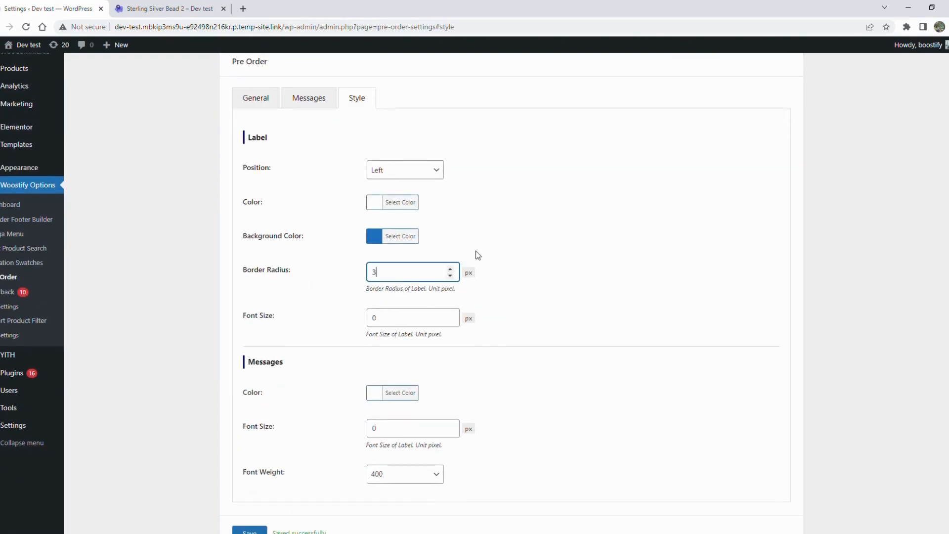
{"action": "double_click", "coordinate": [404, 318]}
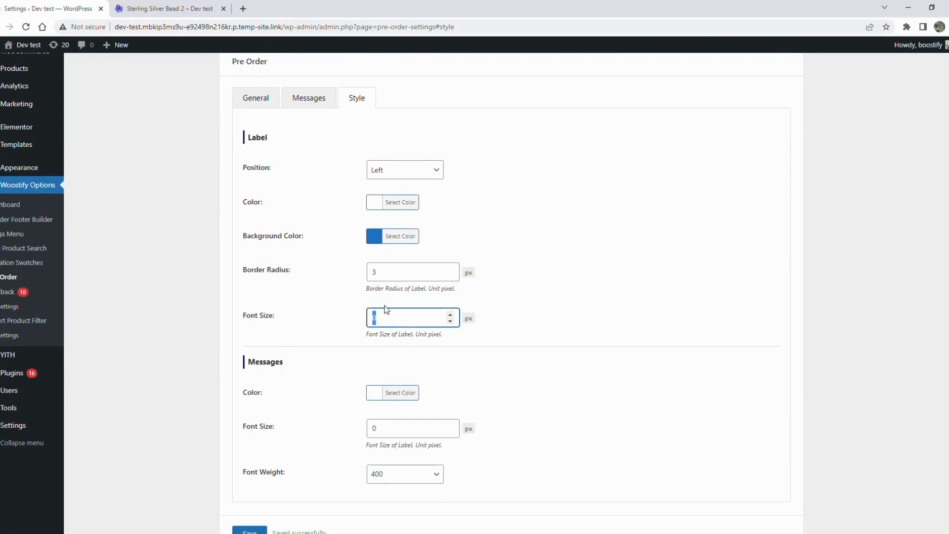
{"action": "type", "text": "12"}
{"action": "left_click", "coordinate": [593, 275]}
{"action": "scroll", "coordinate": [593, 276], "scroll_direction": "down", "scroll_amount": 1}
{"action": "left_click", "coordinate": [251, 485]}
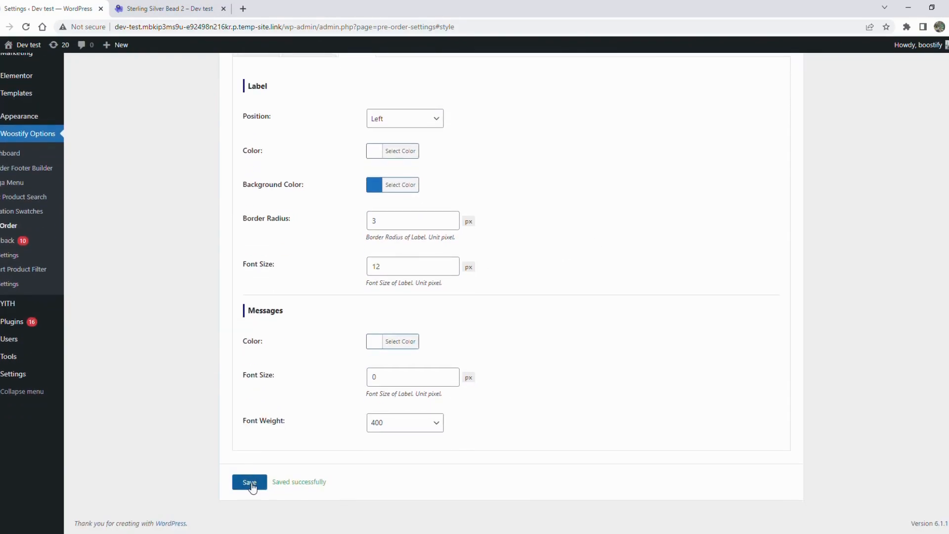
{"action": "scroll", "coordinate": [249, 297], "scroll_direction": "up", "scroll_amount": 5}
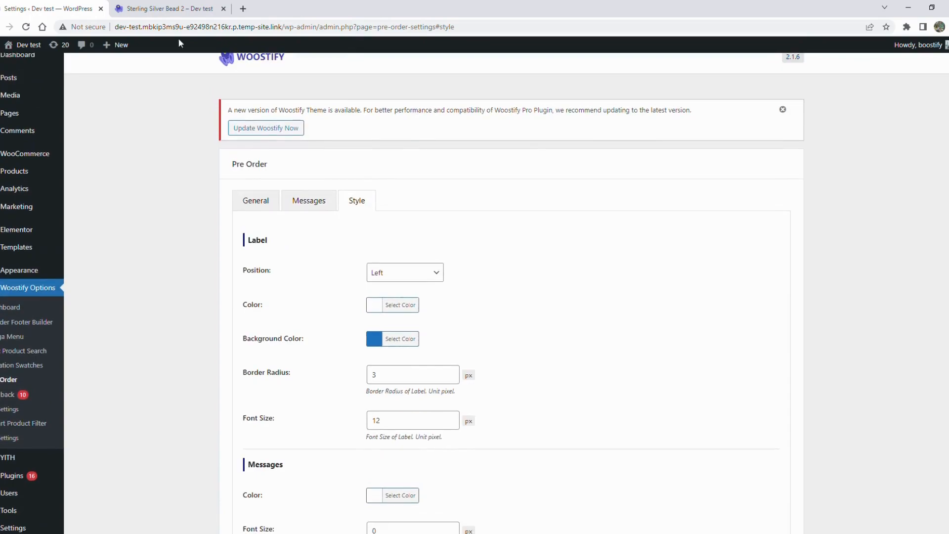
{"action": "left_click", "coordinate": [169, 8]}
{"action": "left_click", "coordinate": [27, 27]}
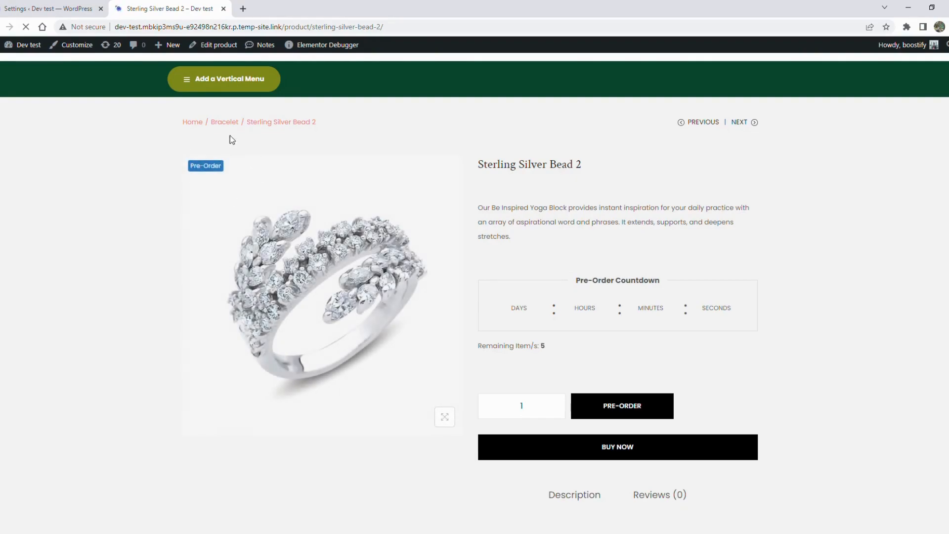
- Set the pre-order message colour to red at 15 px font size and save
{"action": "left_click", "coordinate": [75, 8]}
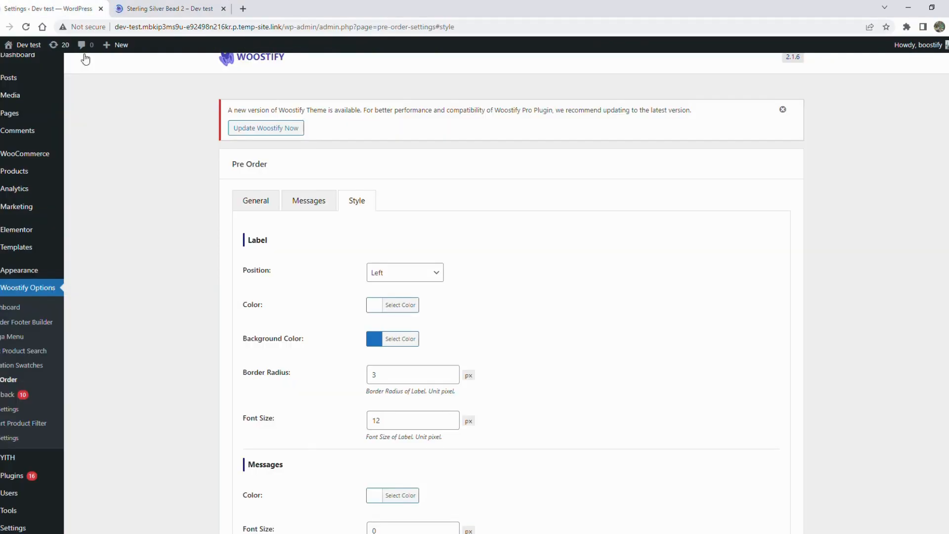
{"action": "scroll", "coordinate": [237, 178], "scroll_direction": "down", "scroll_amount": 1}
{"action": "scroll", "coordinate": [373, 252], "scroll_direction": "down", "scroll_amount": 2}
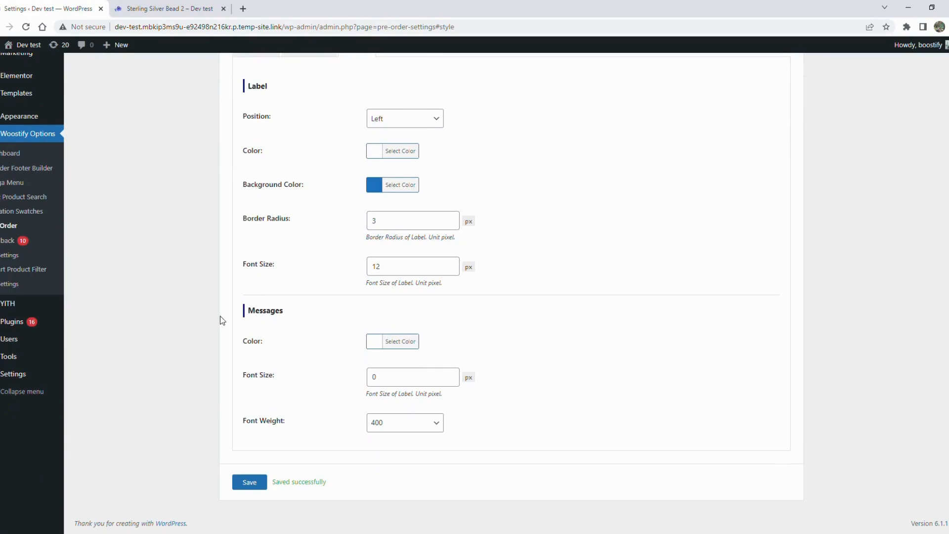
{"action": "left_click", "coordinate": [382, 342]}
{"action": "scroll", "coordinate": [445, 348], "scroll_direction": "down", "scroll_amount": 1}
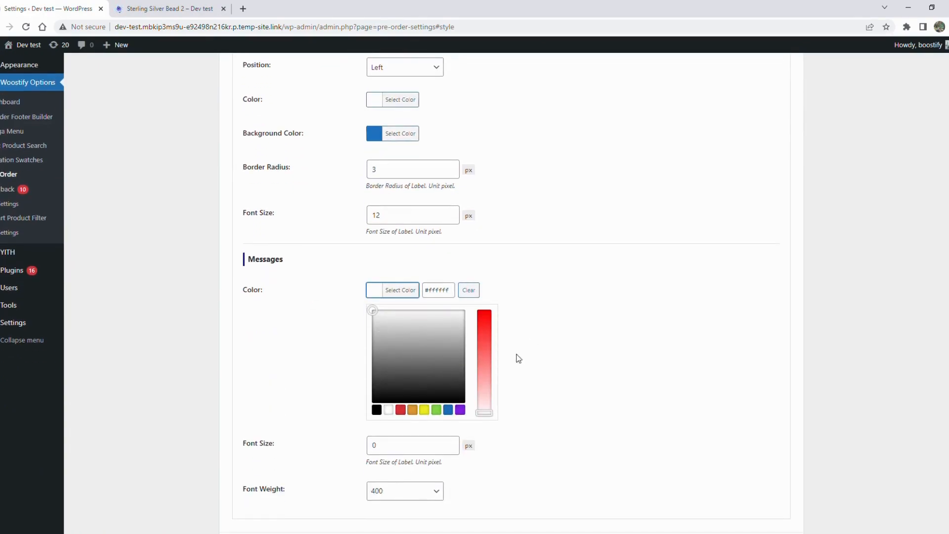
{"action": "left_click", "coordinate": [400, 409]}
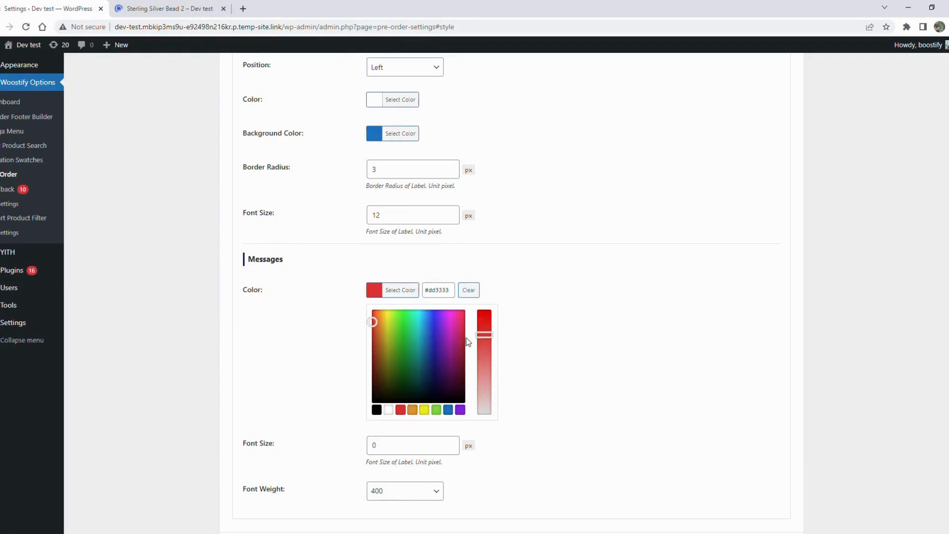
{"action": "left_click", "coordinate": [525, 317]}
{"action": "left_click", "coordinate": [389, 381]}
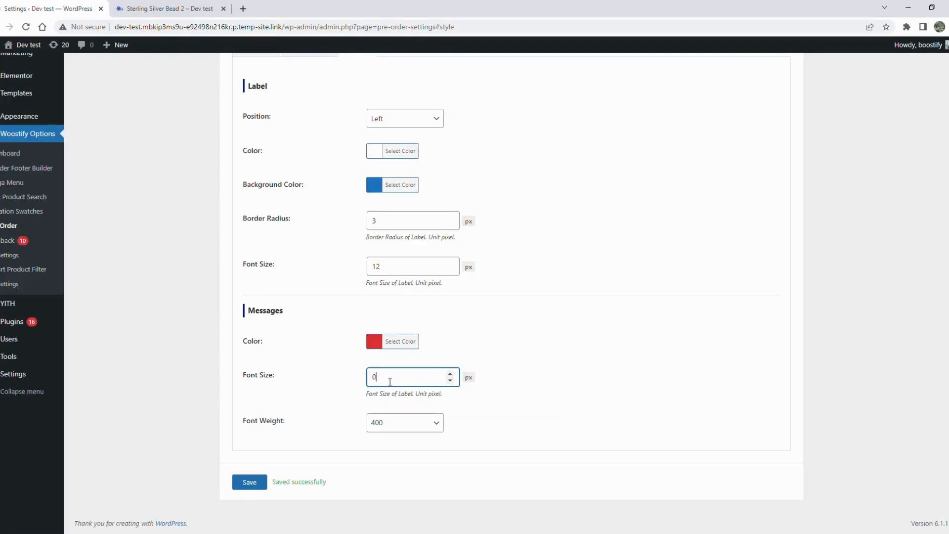
{"action": "type", "text": "15"}
{"action": "left_click", "coordinate": [414, 432]}
{"action": "left_click", "coordinate": [249, 482]}
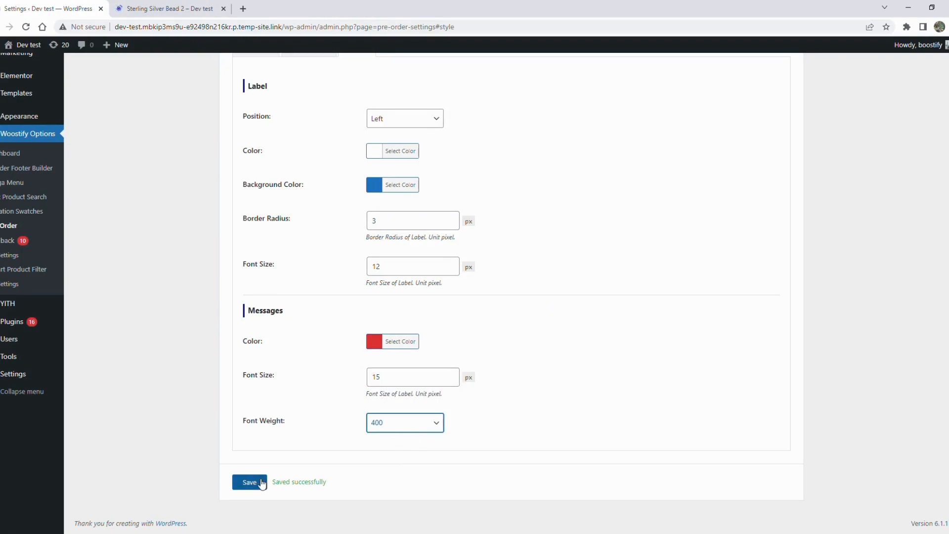
- Reload Sterling Silver Bead 2 and inspect its pre-order availability message now in larger red text
{"action": "left_click", "coordinate": [169, 8]}
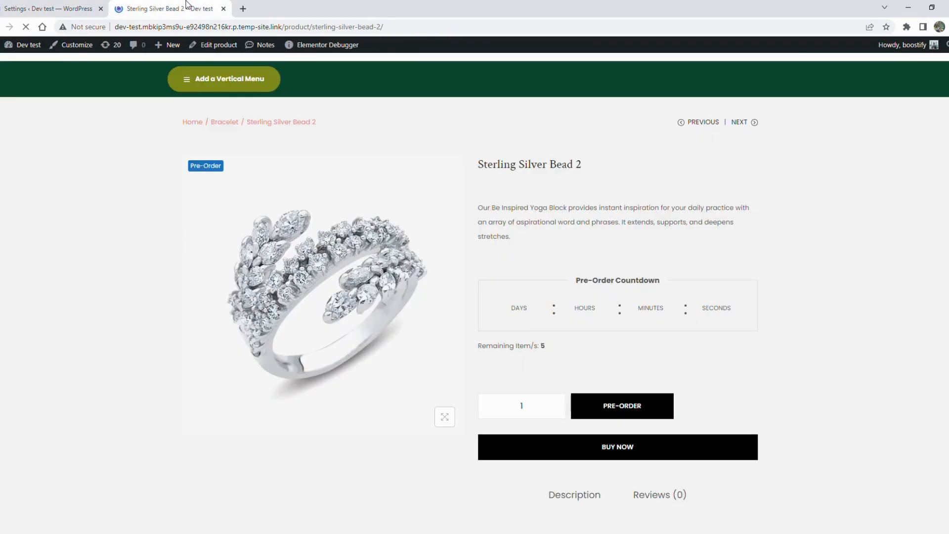
{"action": "left_click", "coordinate": [26, 27]}
{"action": "left_click", "coordinate": [26, 27]}
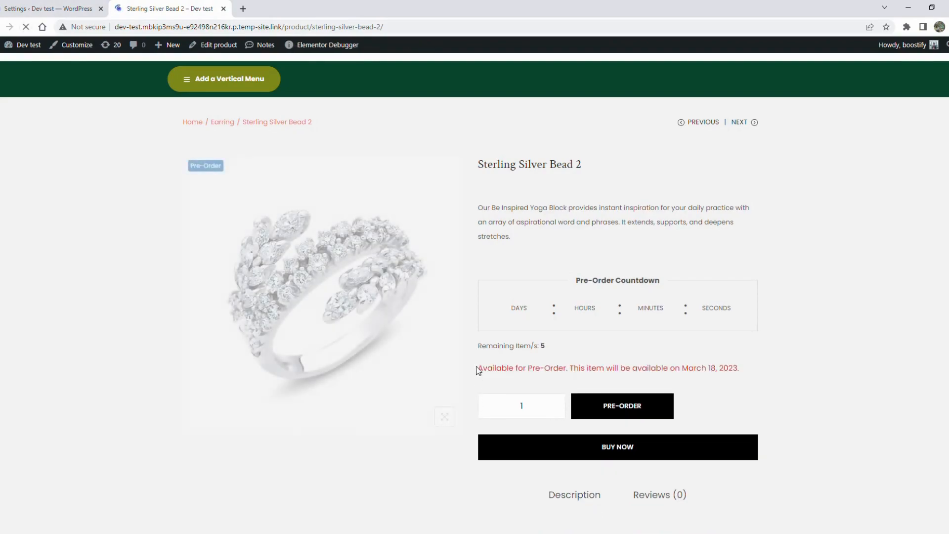
{"action": "left_click_drag", "start_coordinate": [477, 368], "coordinate": [712, 368]}
{"action": "left_click", "coordinate": [746, 371]}
{"action": "left_click_drag", "start_coordinate": [477, 382], "coordinate": [740, 382]}
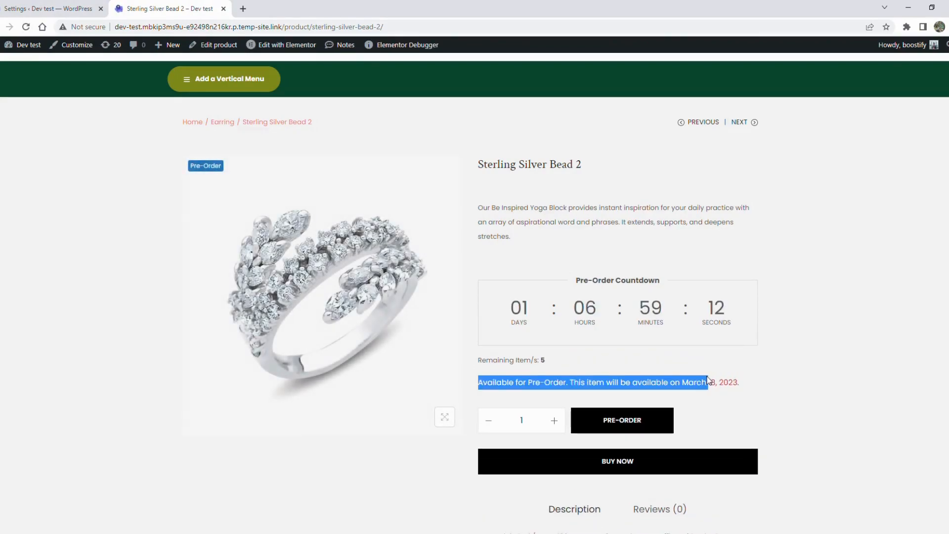
{"action": "left_click", "coordinate": [759, 368]}
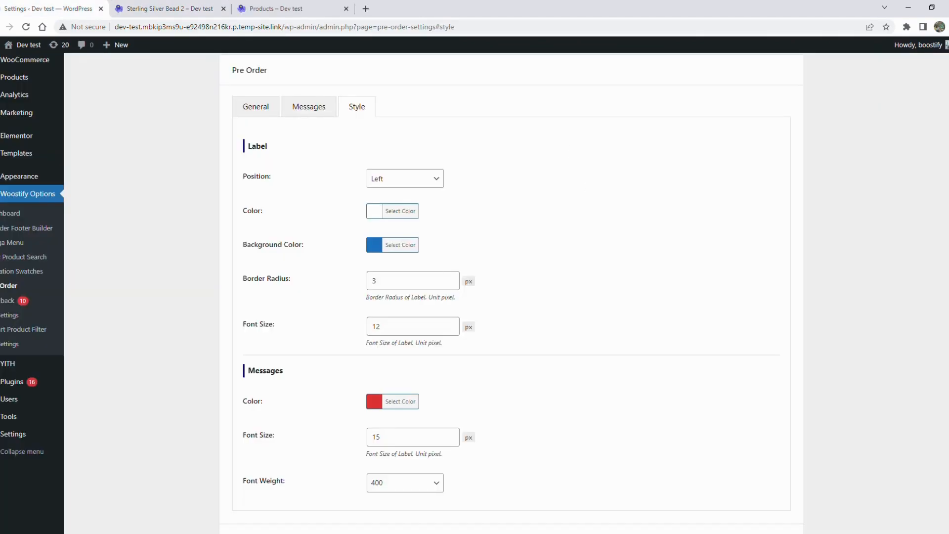
{"action": "scroll", "coordinate": [189, 438], "scroll_direction": "down", "scroll_amount": 2}
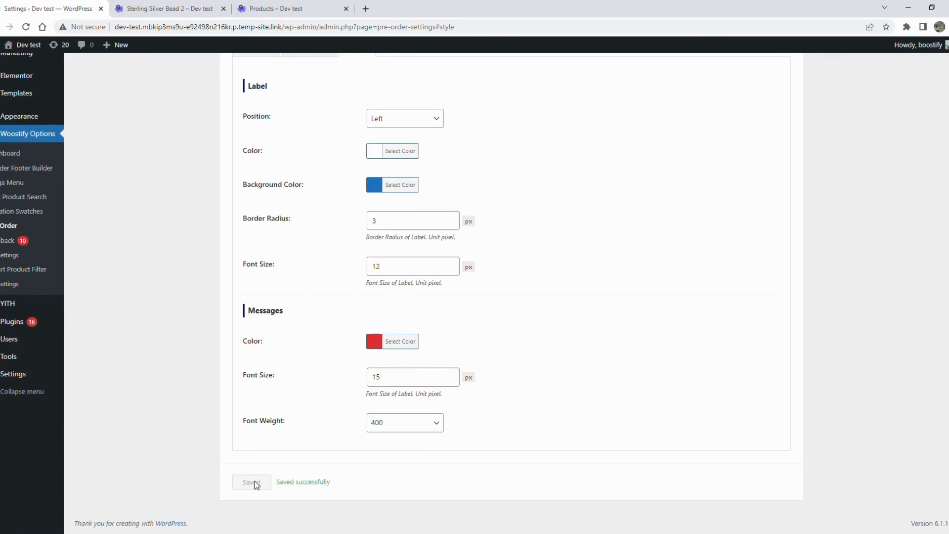
- View the Sterling Silver Bead 2 page keeping its blue label and red message after saving
{"action": "left_click", "coordinate": [169, 8]}
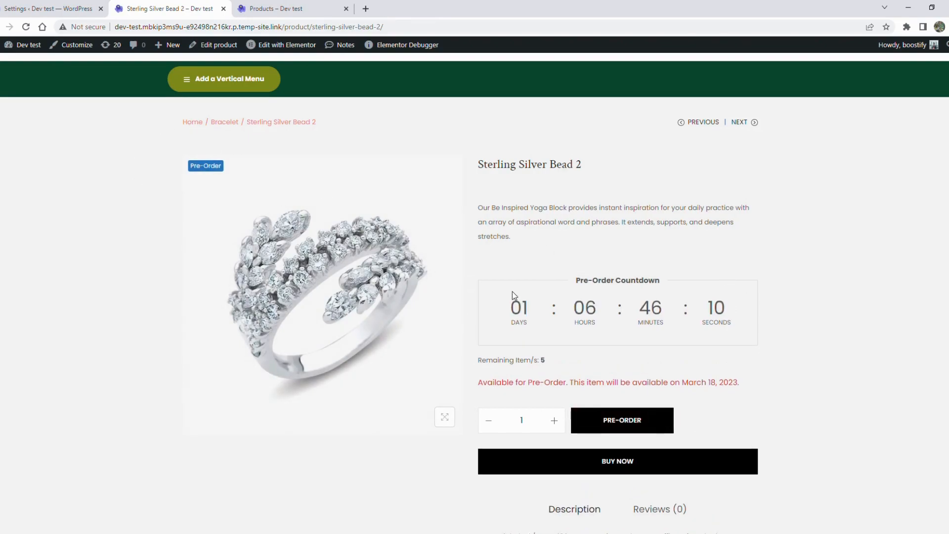
- Show the shop listing with Sterling Silver Bead 2's blue Pre-Order badge and red message
{"action": "left_click", "coordinate": [296, 9]}
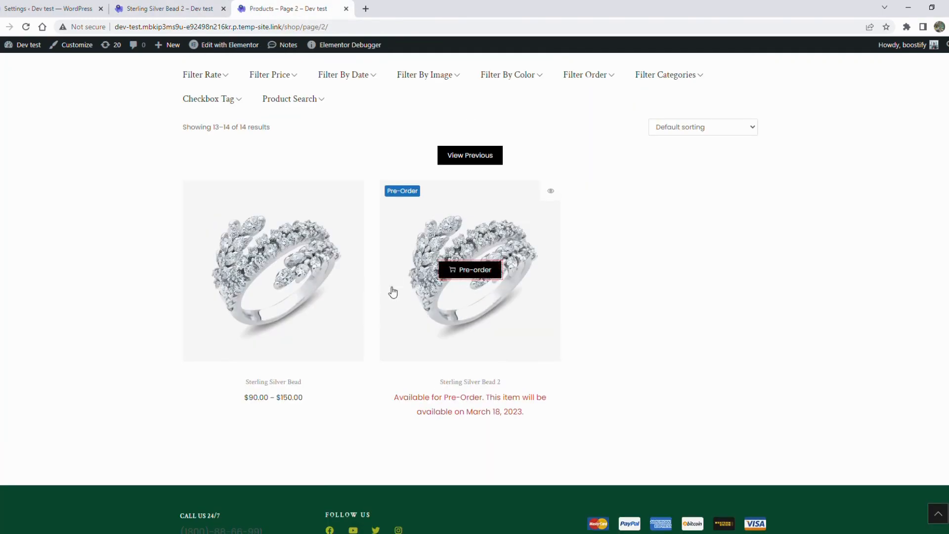